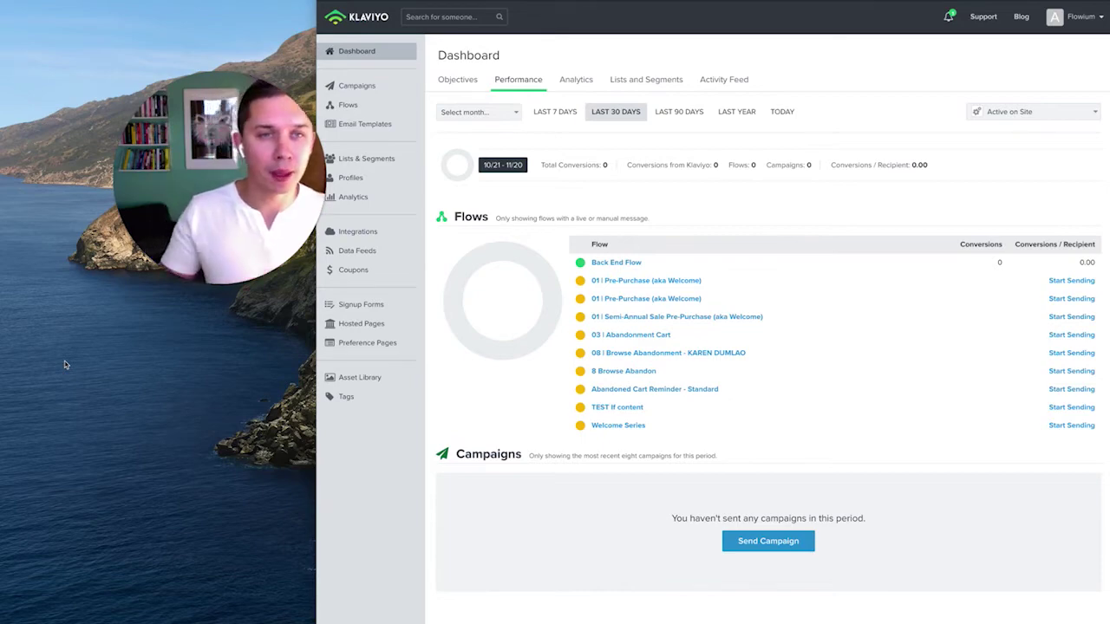
Create a new campaign named 'Black Friday - Discount Intro - Email #1'.
click(347, 103)
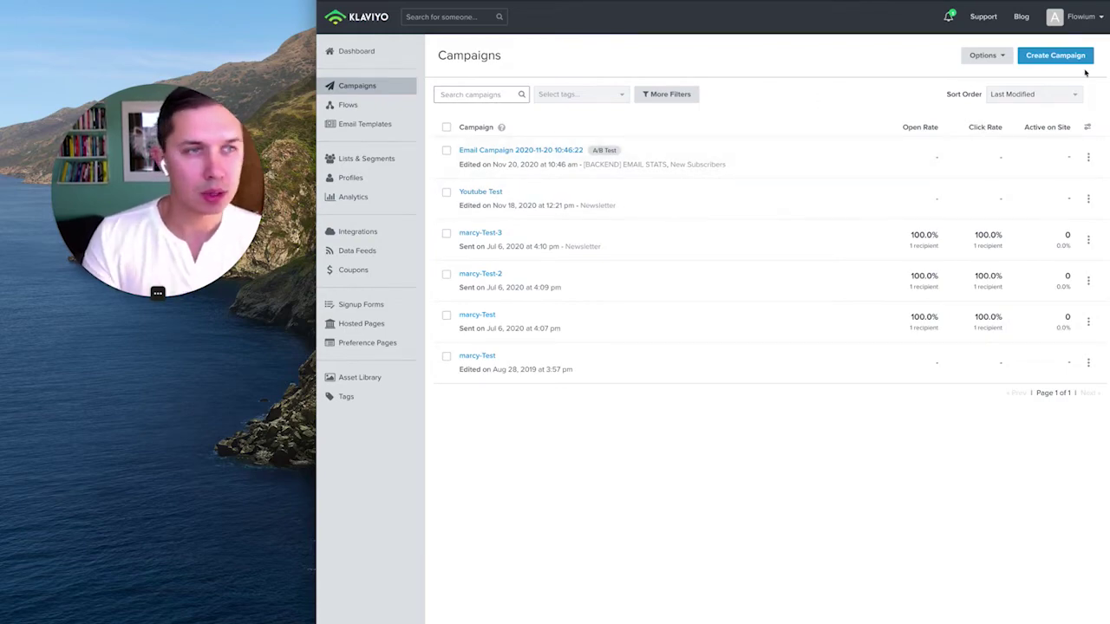
click(1055, 55)
triple_click(705, 144)
text(Black Frida)
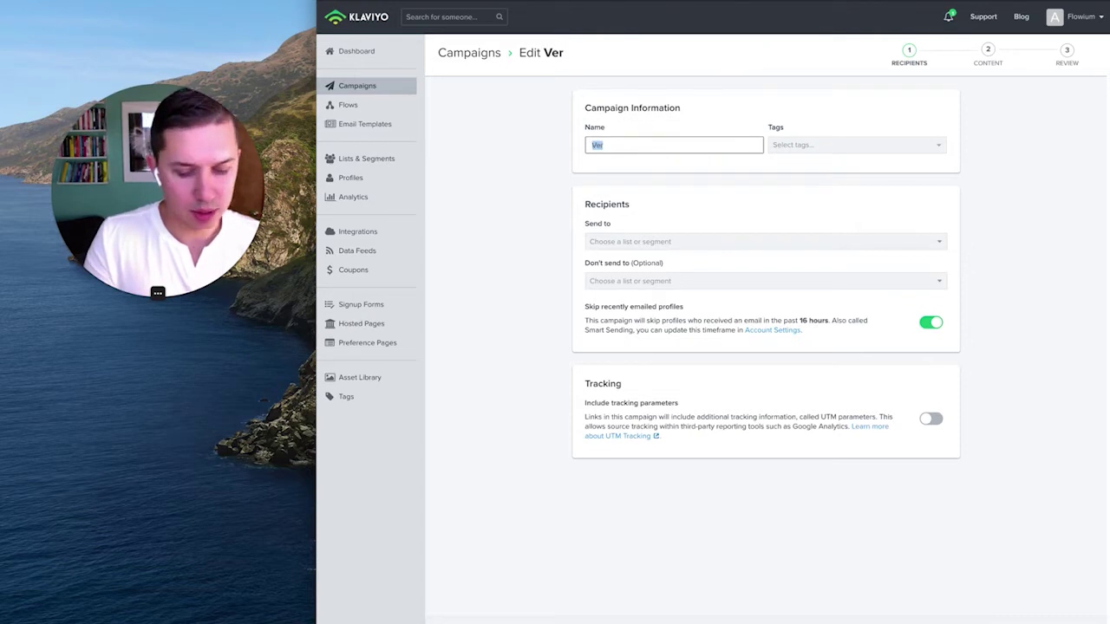
text(y )
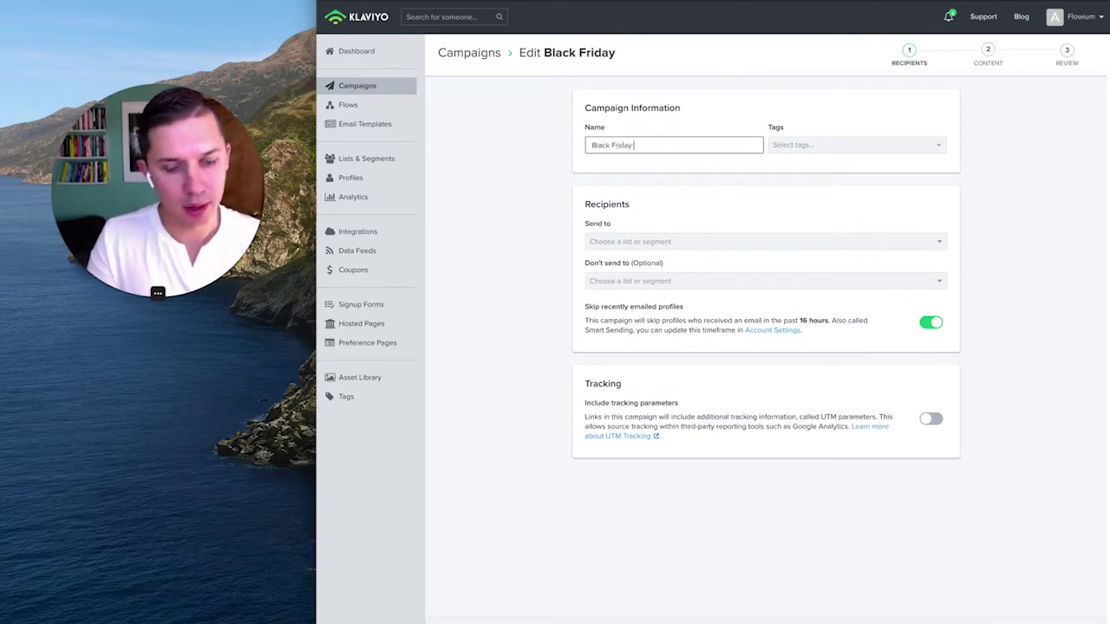
text(- Disco)
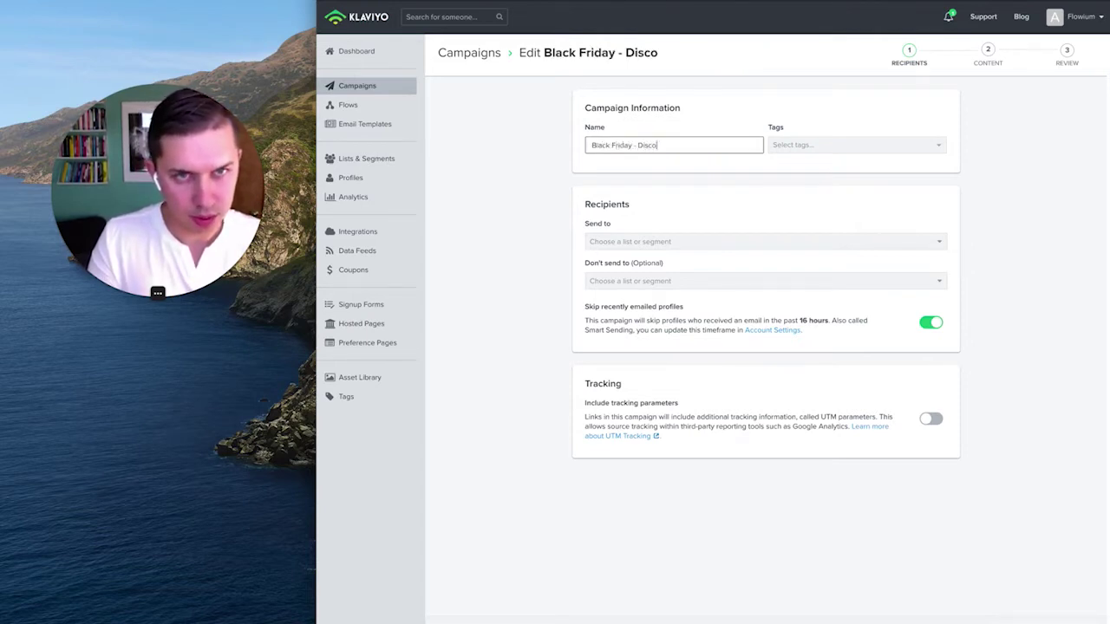
text(unt Intro)
key(super+a)
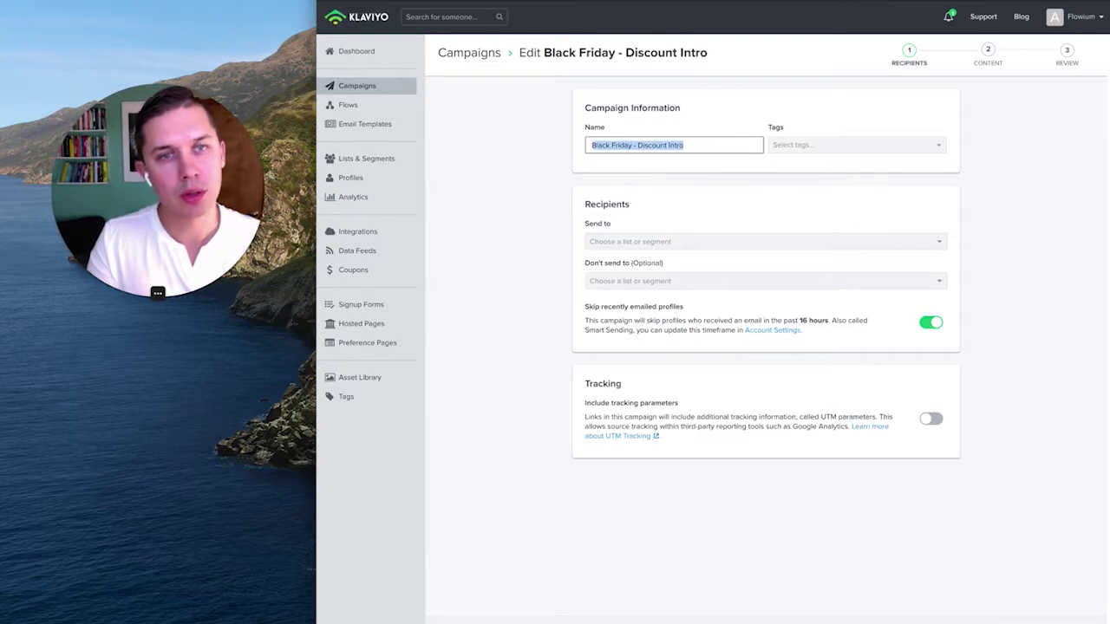
click(704, 145)
text(- Email #1)
key(super+a)
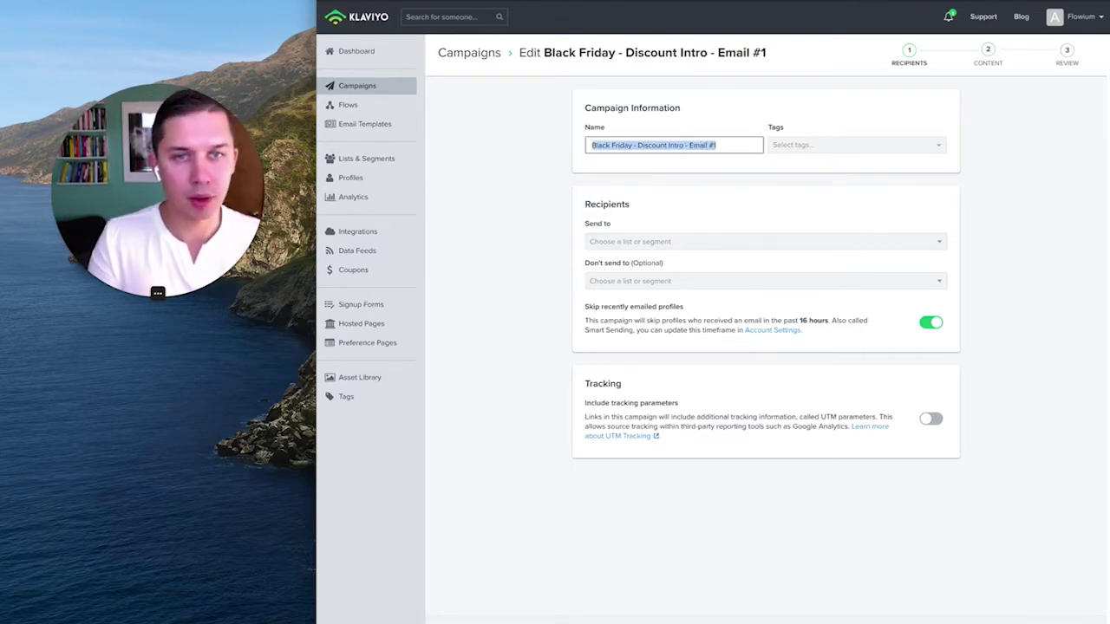
click(500, 218)
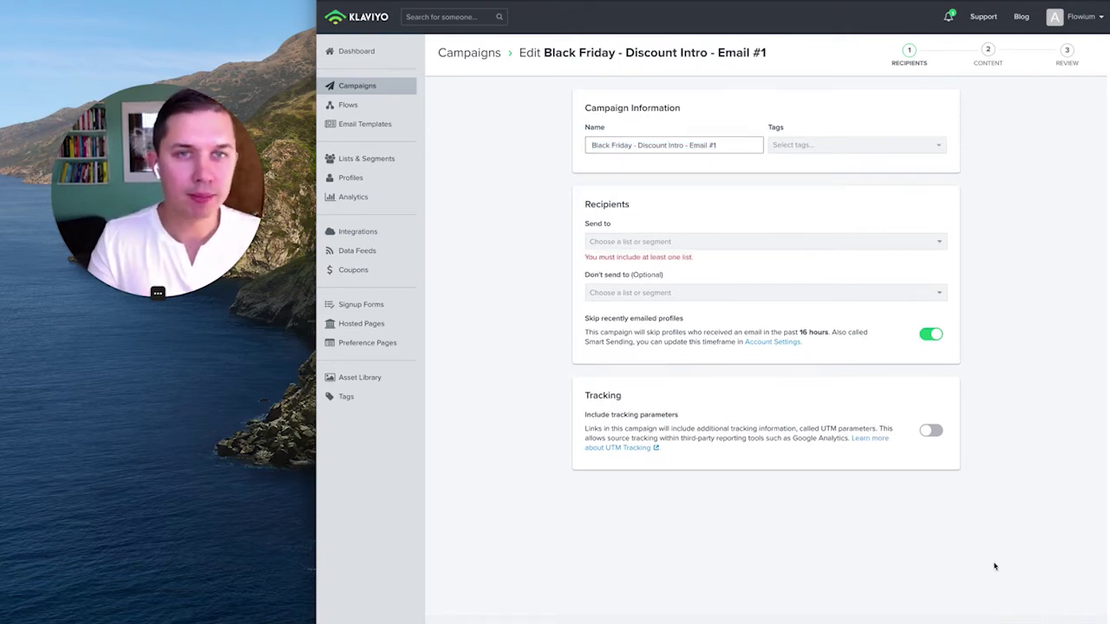
Set the campaign's recipients to the New Subscribers list.
click(685, 245)
click(707, 258)
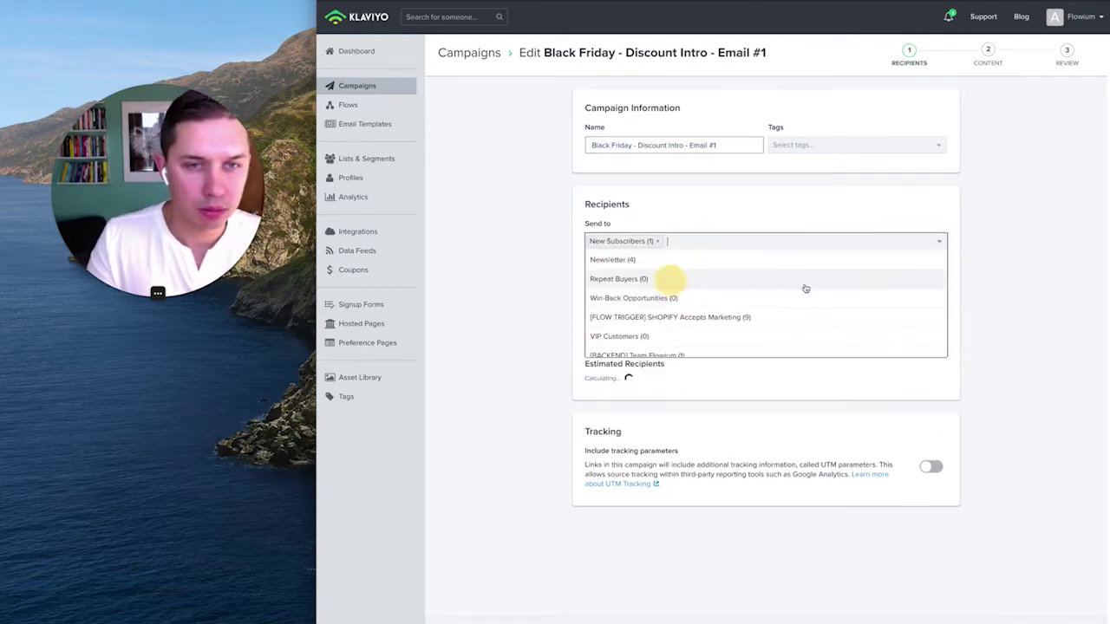
click(1052, 621)
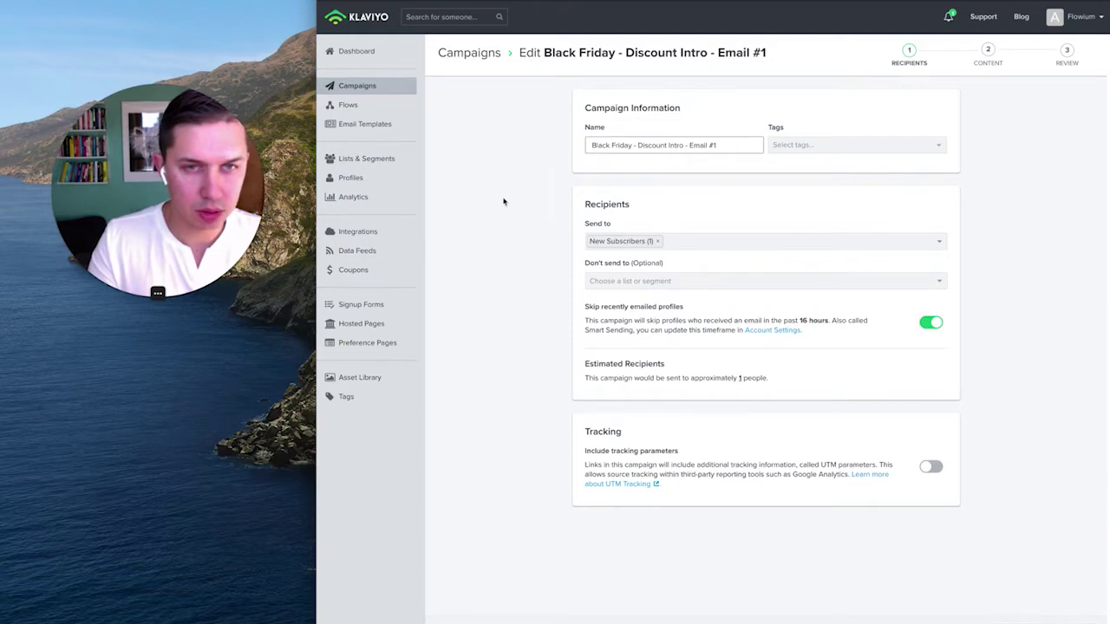
Use the suggested reward-apology subject line and preview text, and save the details.
click(547, 178)
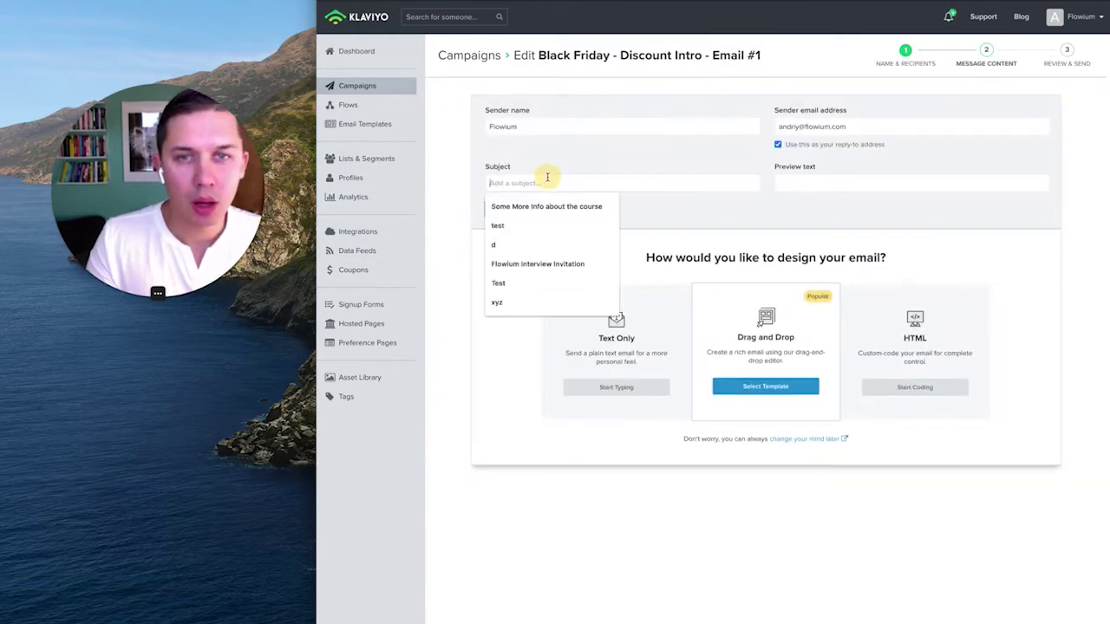
key(Down)
key(Return)
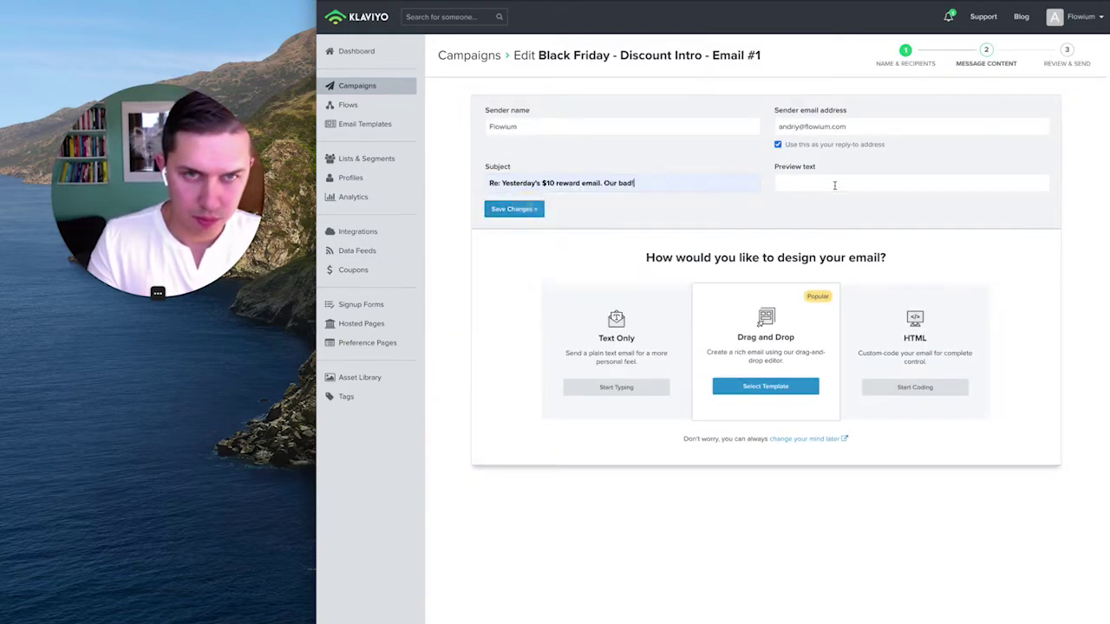
key(Tab)
key(Down)
key(Return)
click(532, 210)
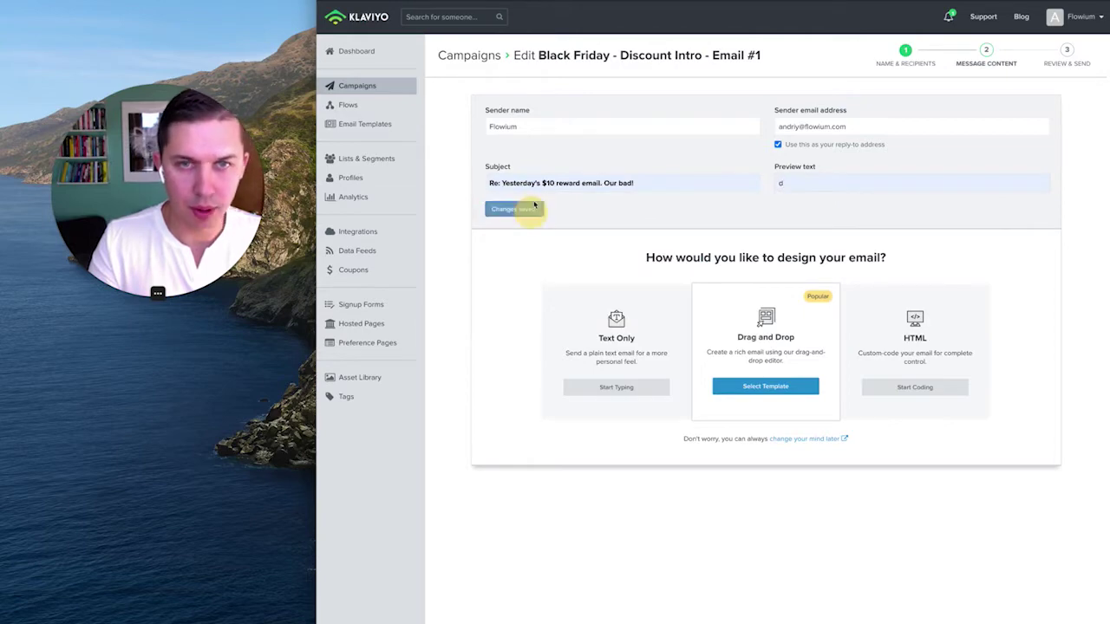
click(346, 84)
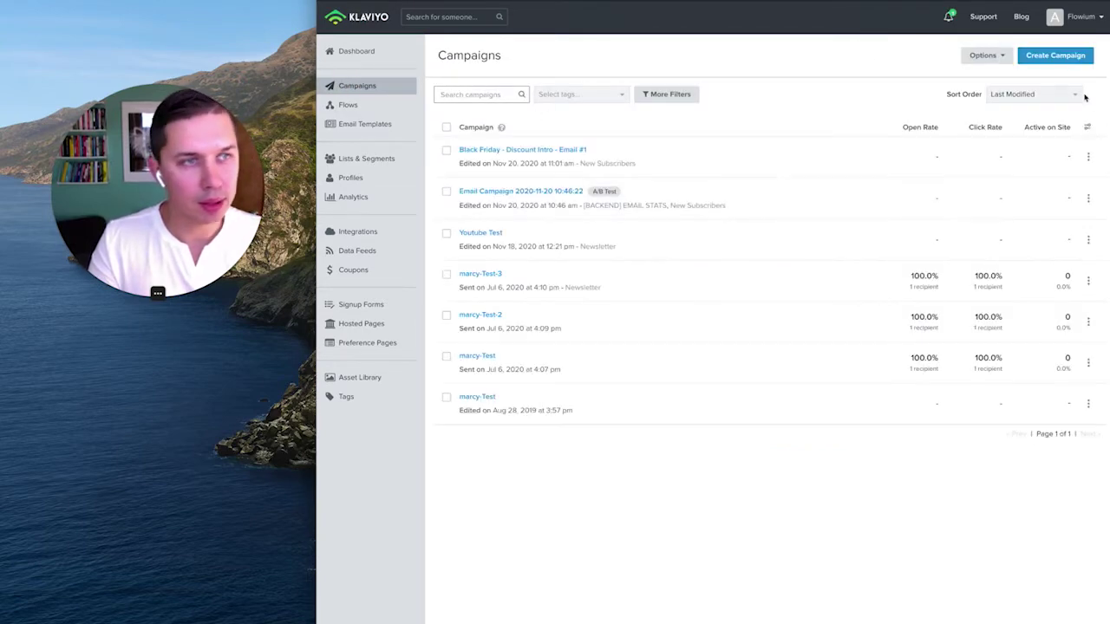
Clone Email #1, renaming the copy to end with 'Email #2 (DID NOT OPEN EMAIL #1)'.
click(1087, 156)
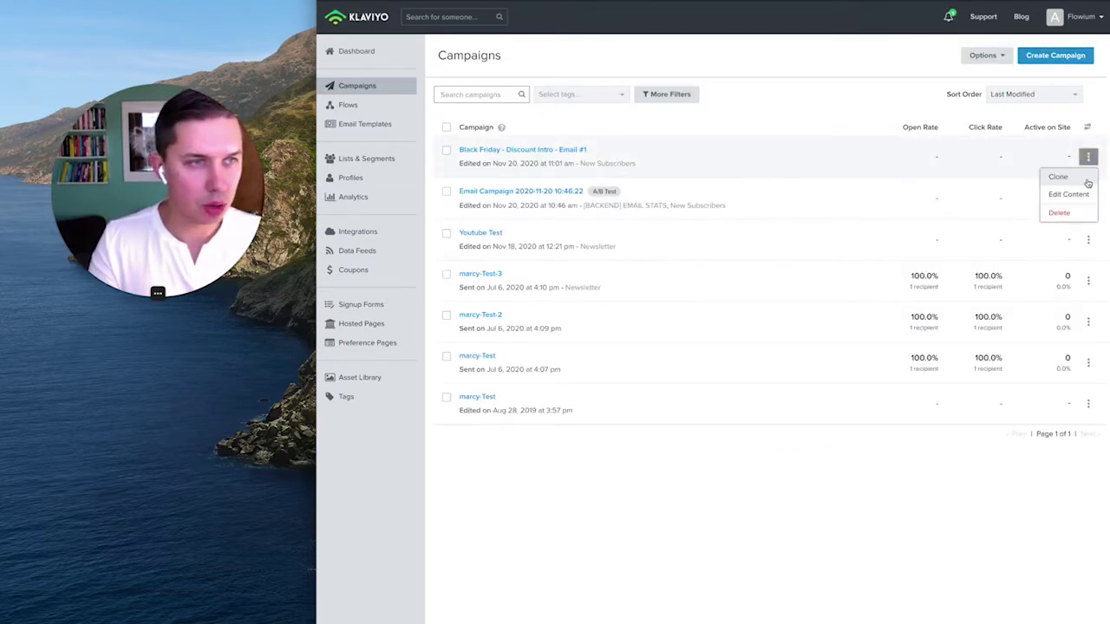
click(1062, 176)
click(716, 143)
key(BackSpace)
text(2 (DID NOT OPEN EMAIL #)
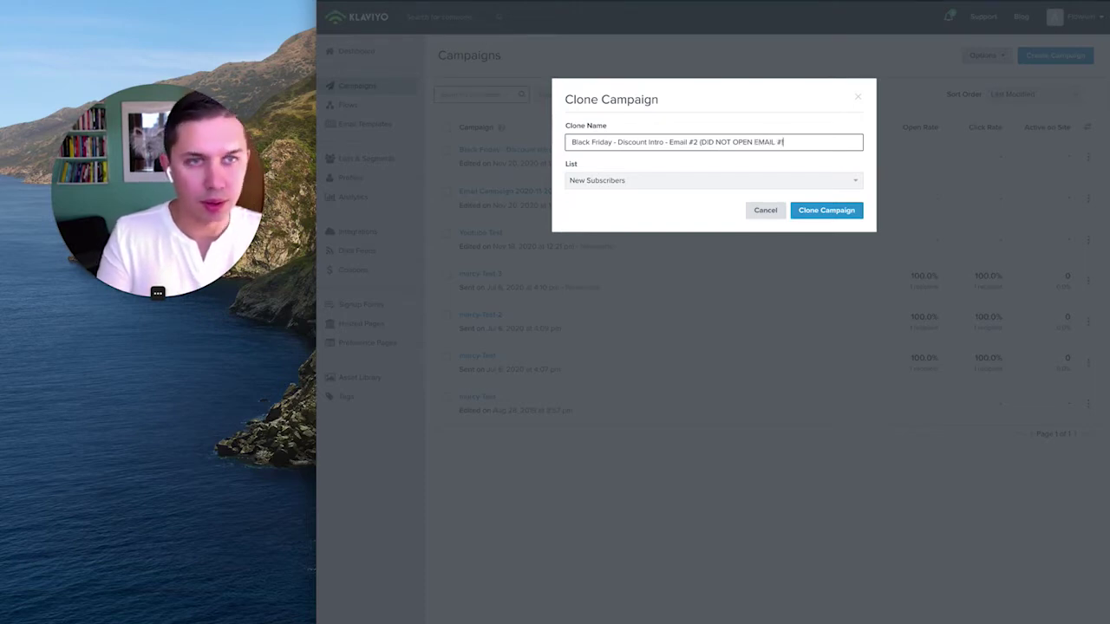
key(Return)
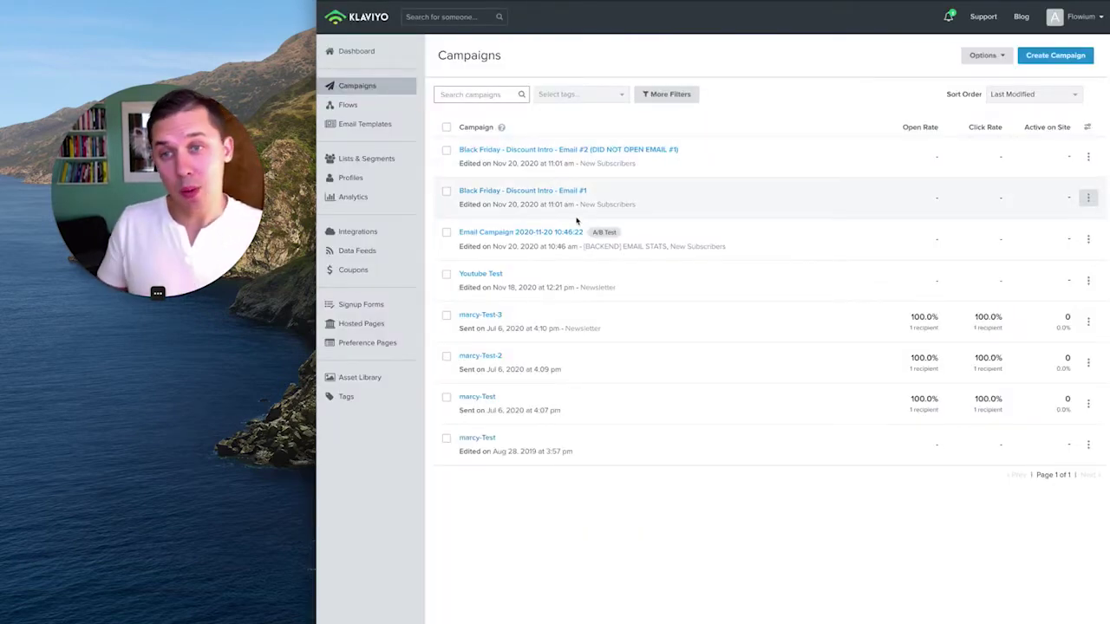
Build Email #1's content from the Vision and Blues themed drag-and-drop template and save it.
click(522, 192)
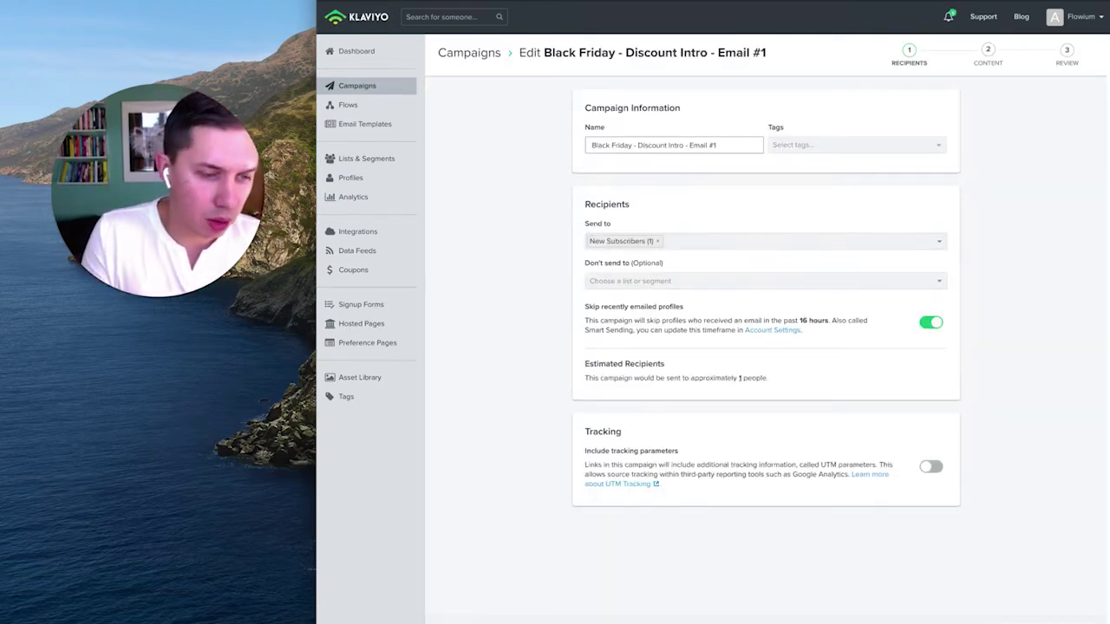
click(1036, 618)
click(765, 386)
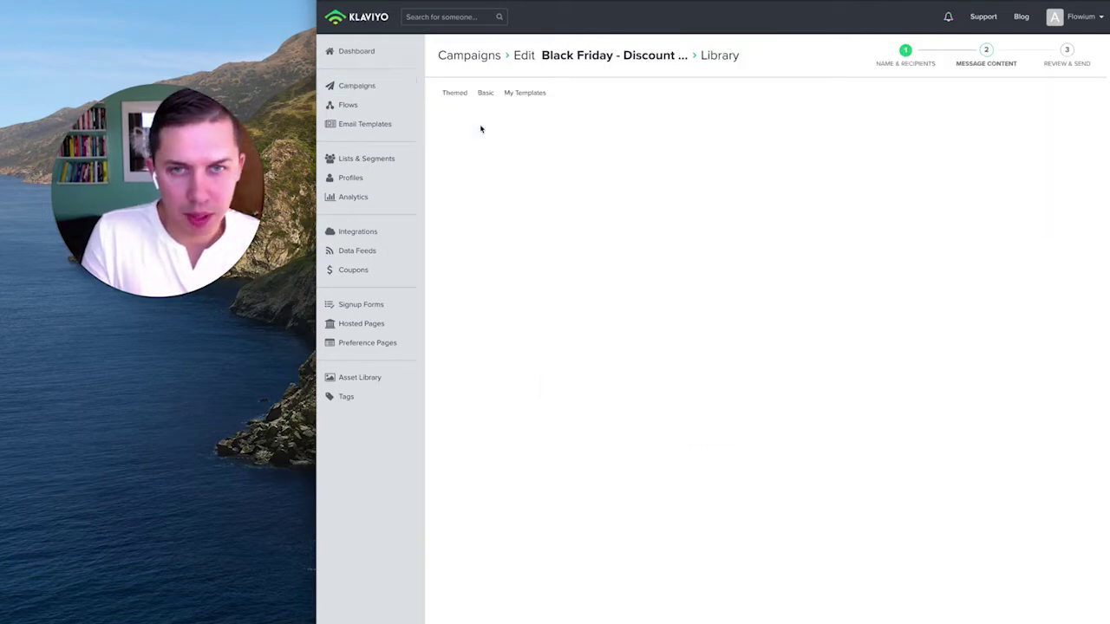
click(525, 92)
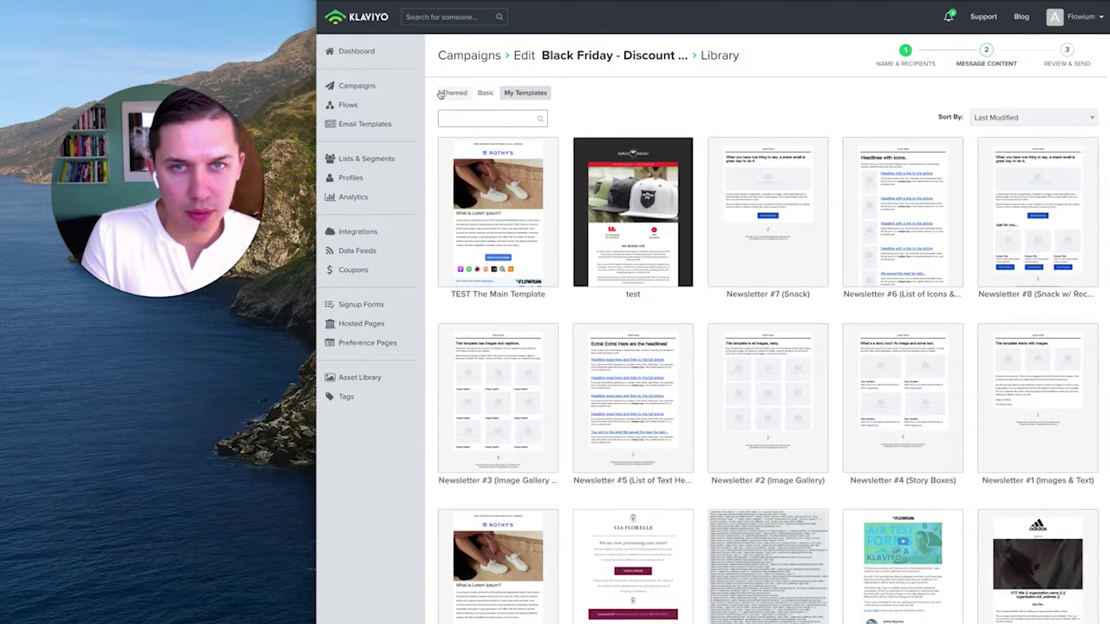
click(442, 93)
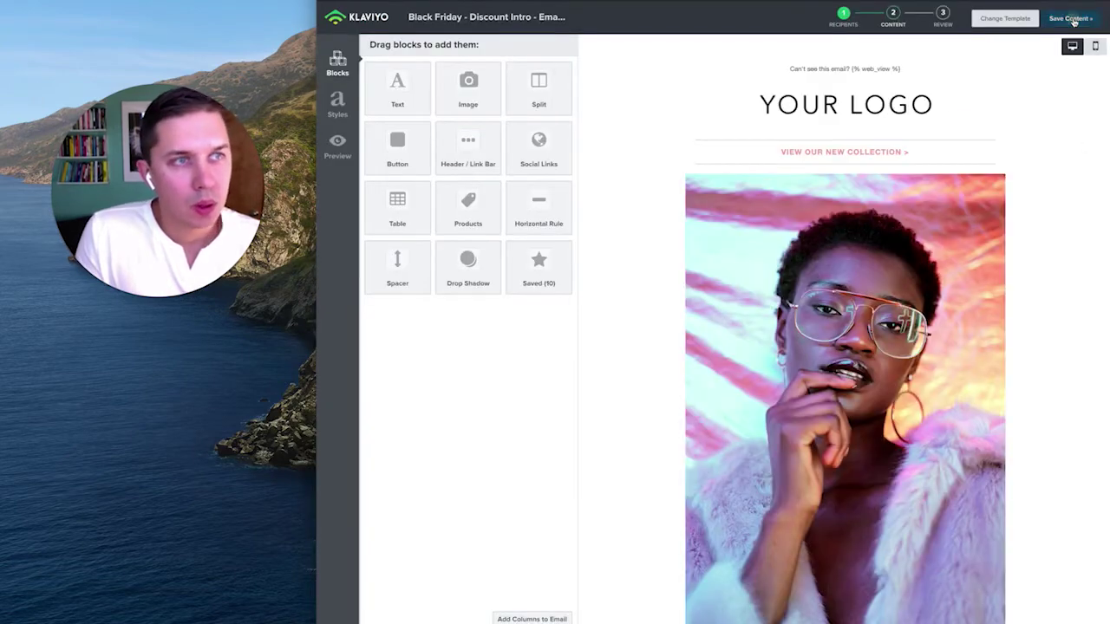
click(1065, 18)
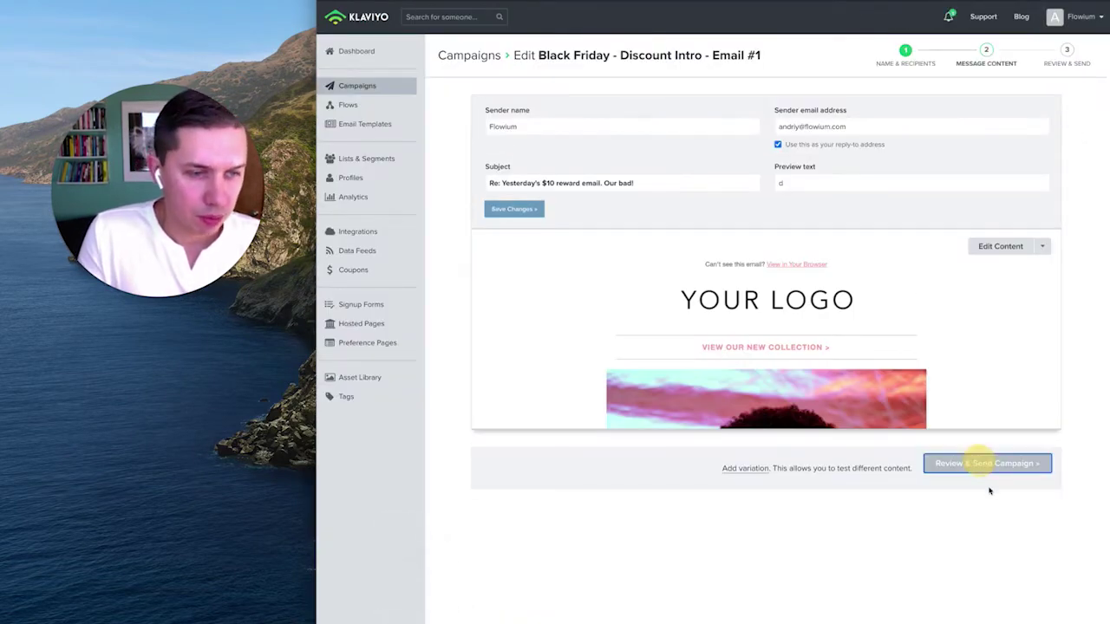
Continue to review Email #1 and set its send date to Nov 27, 2020.
click(1006, 464)
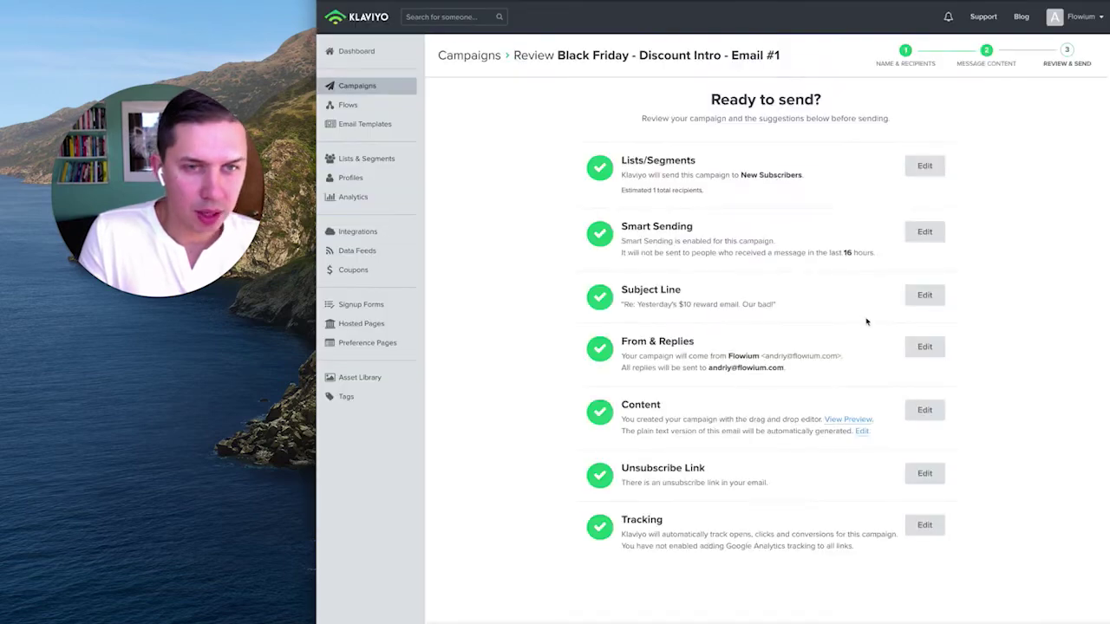
scroll(741, 412, down, 2)
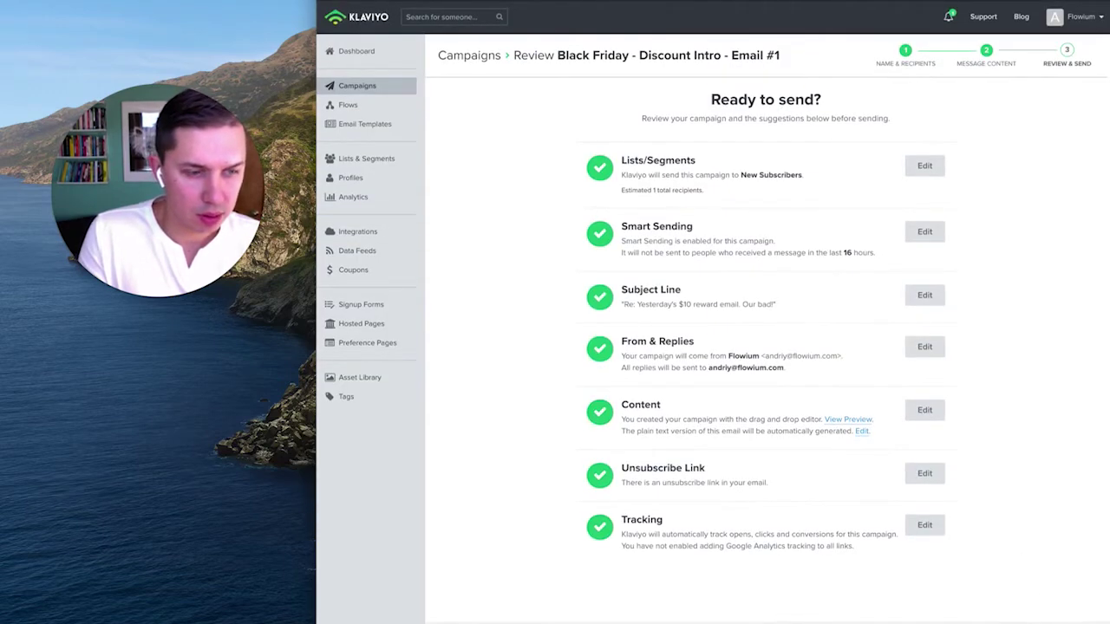
click(1059, 557)
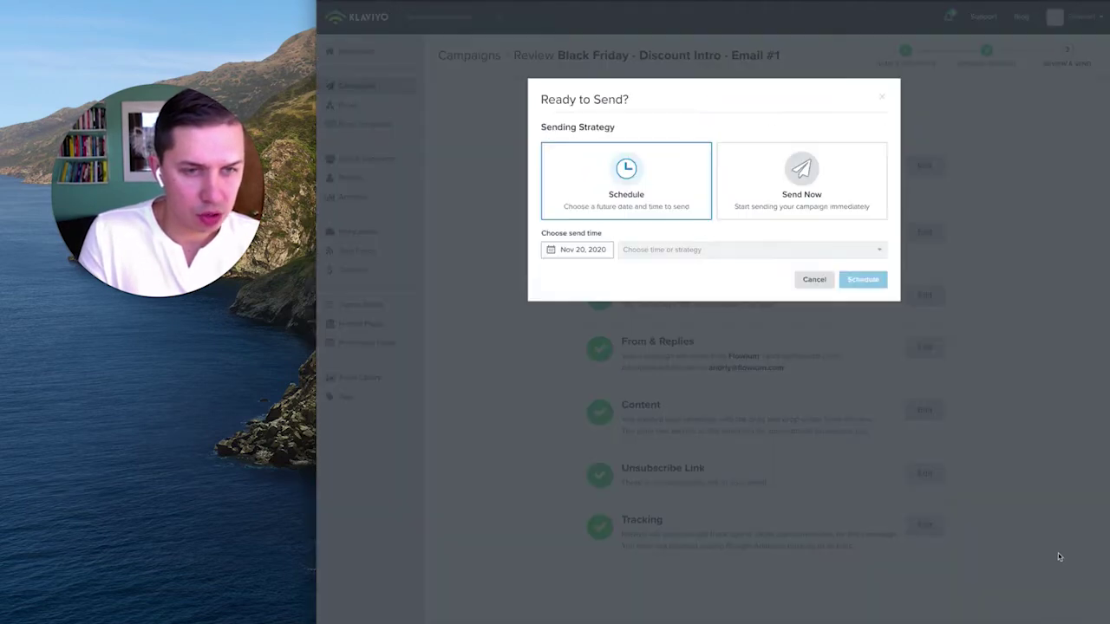
click(582, 249)
click(666, 382)
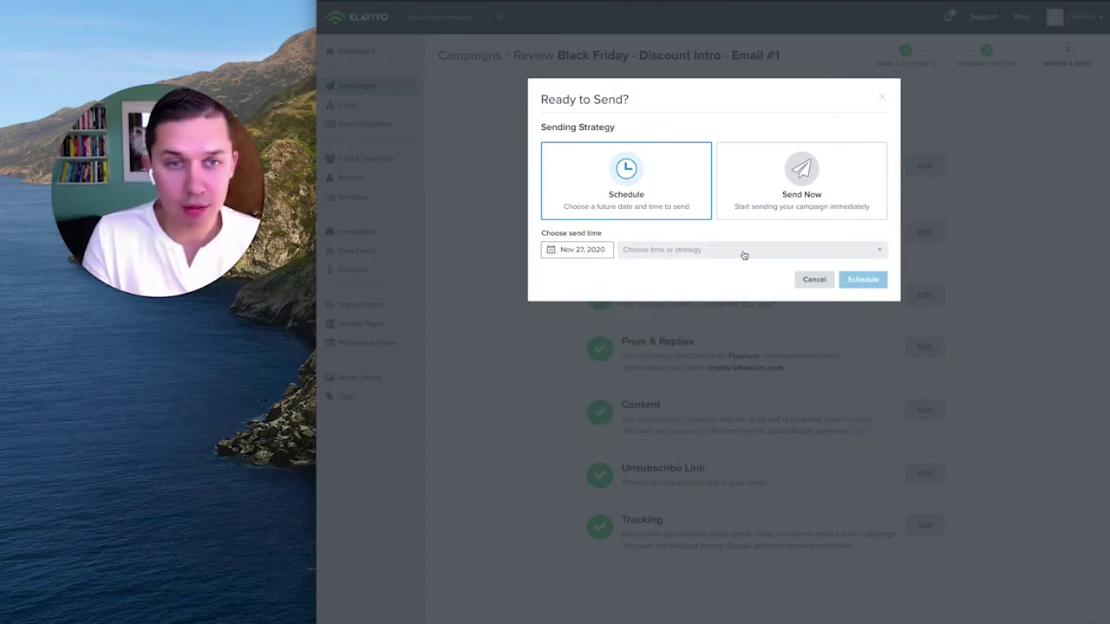
Set the send time to 7:00 am US/Eastern and schedule the campaign.
click(665, 251)
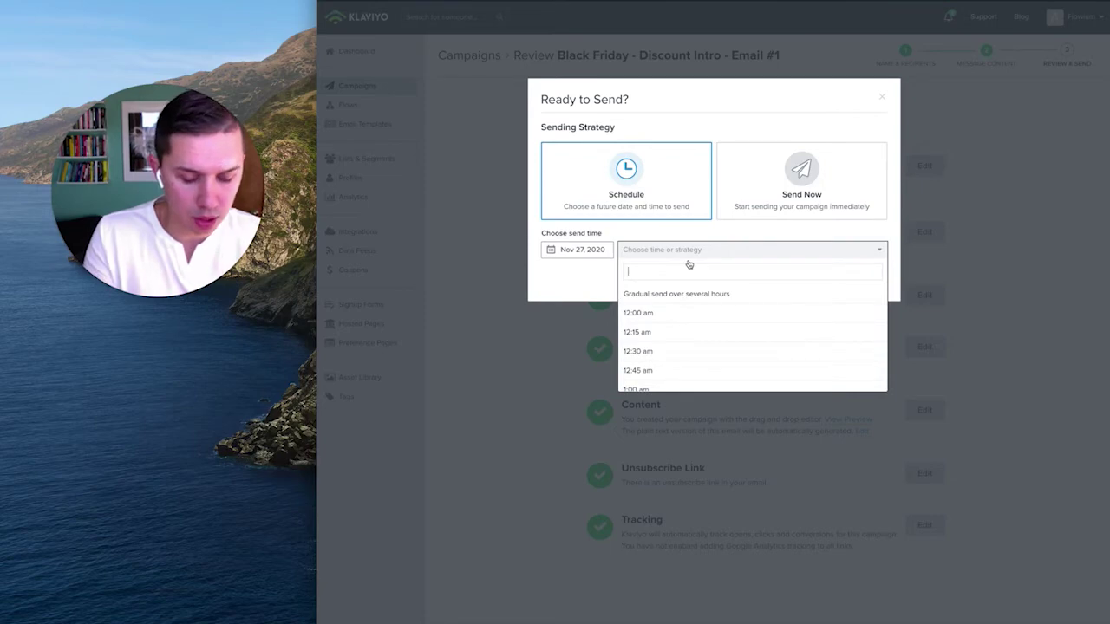
text(7a)
key(BackSpace)
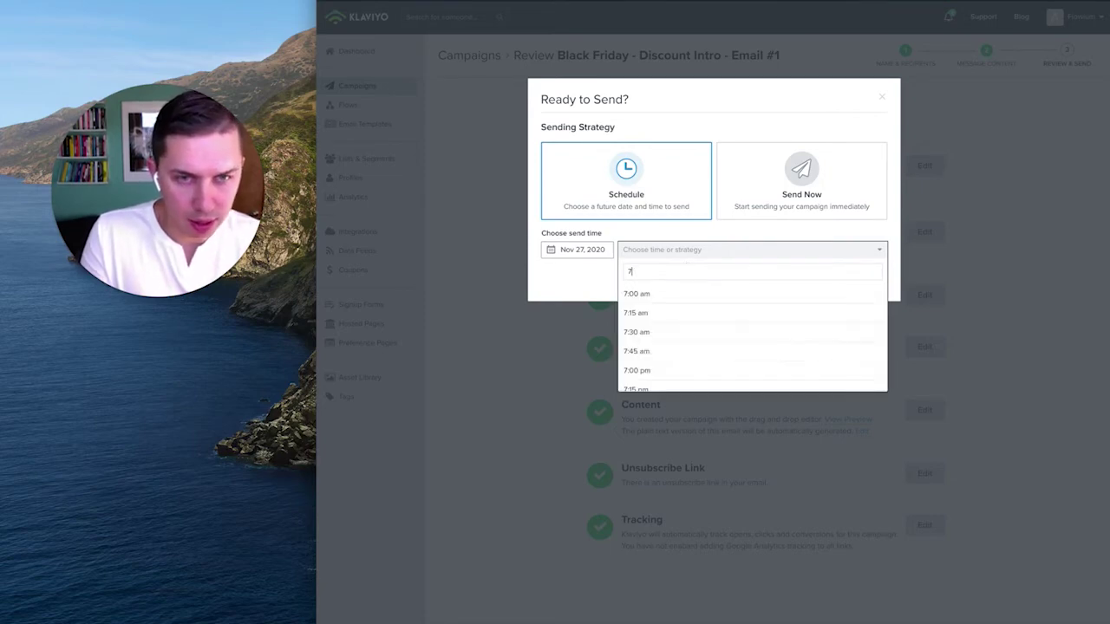
click(688, 291)
click(806, 251)
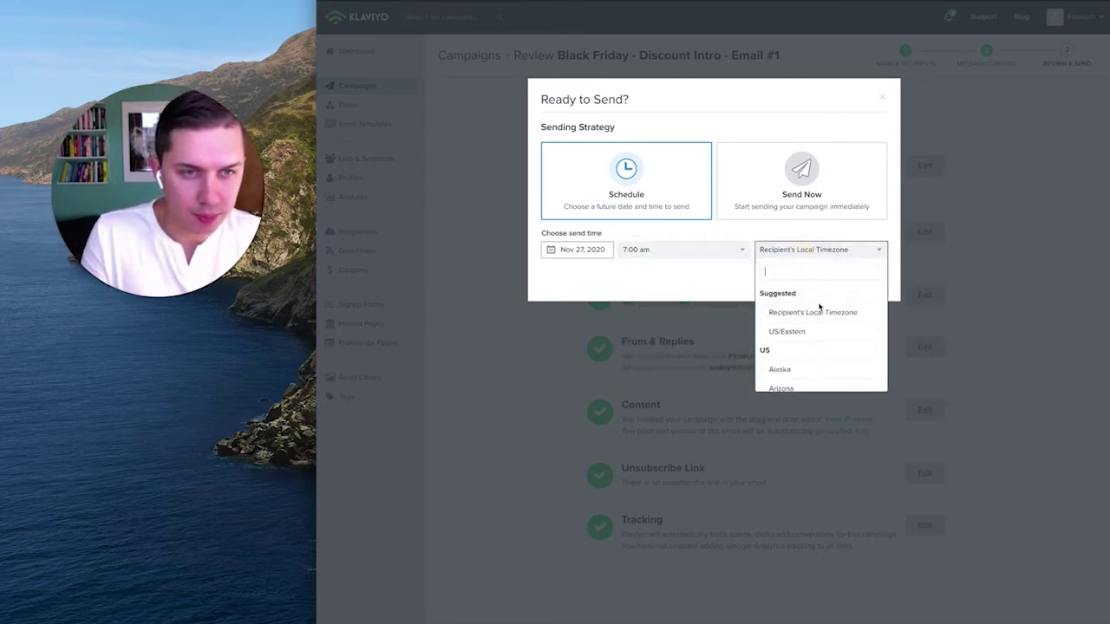
click(815, 329)
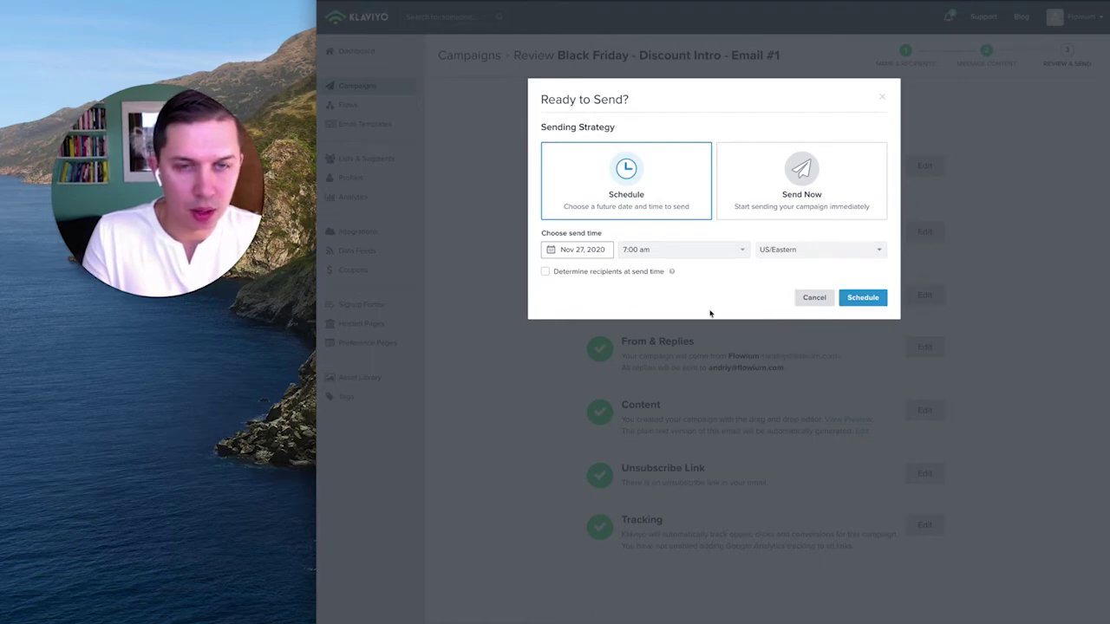
click(870, 300)
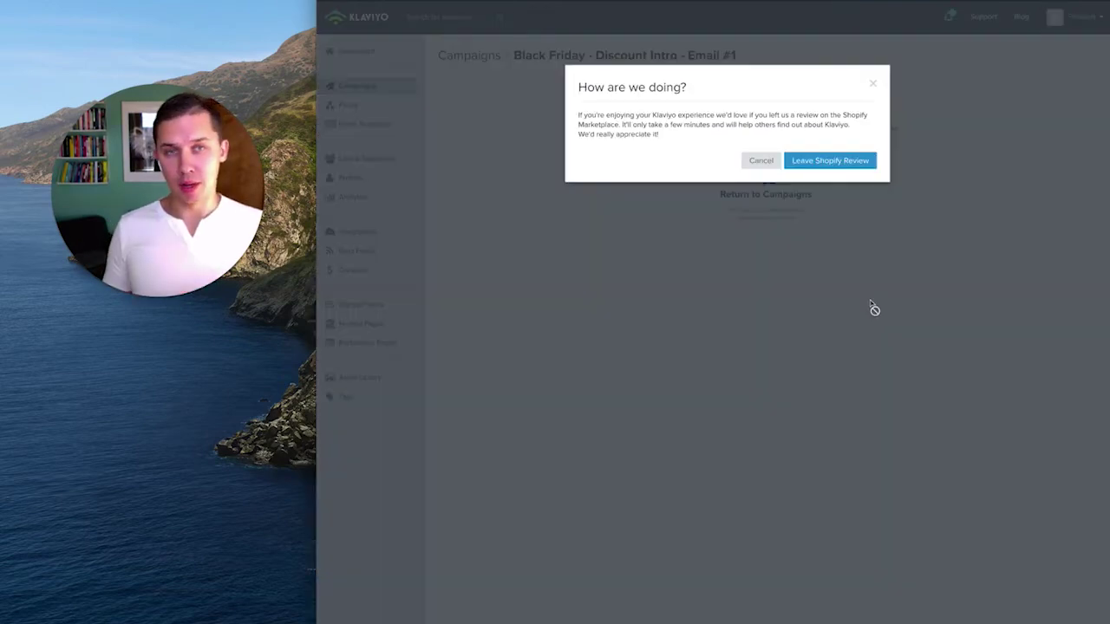
Dismiss the review popup and start a new list or segment from Lists & Segments.
click(761, 161)
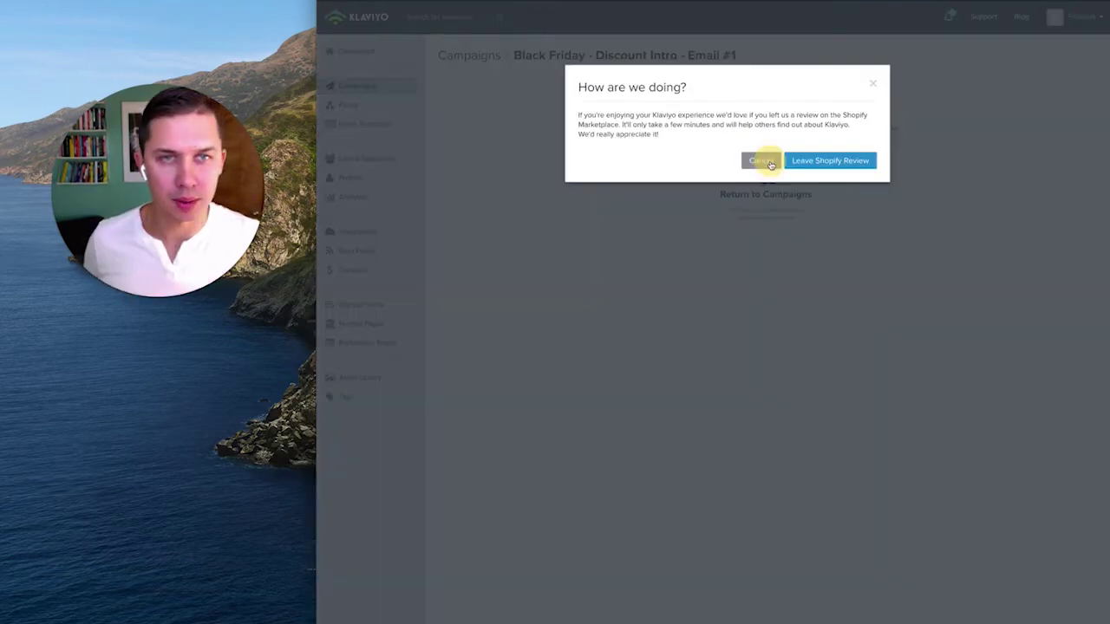
click(335, 86)
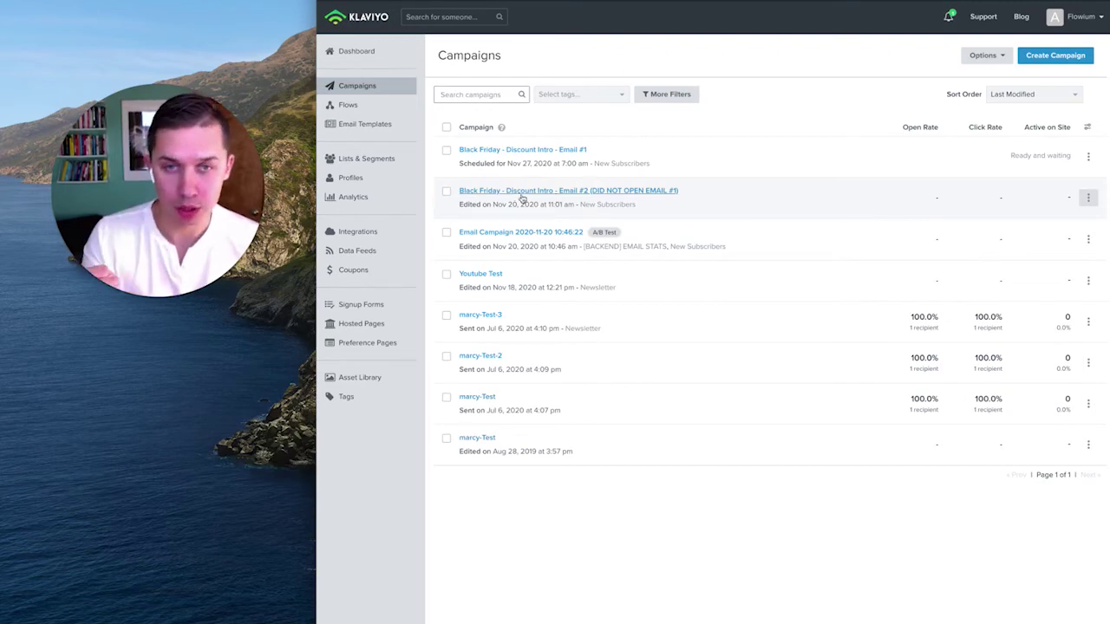
click(373, 159)
click(1045, 57)
Start a new segment named 'Did not Open XYZ campaign'.
click(843, 173)
click(616, 129)
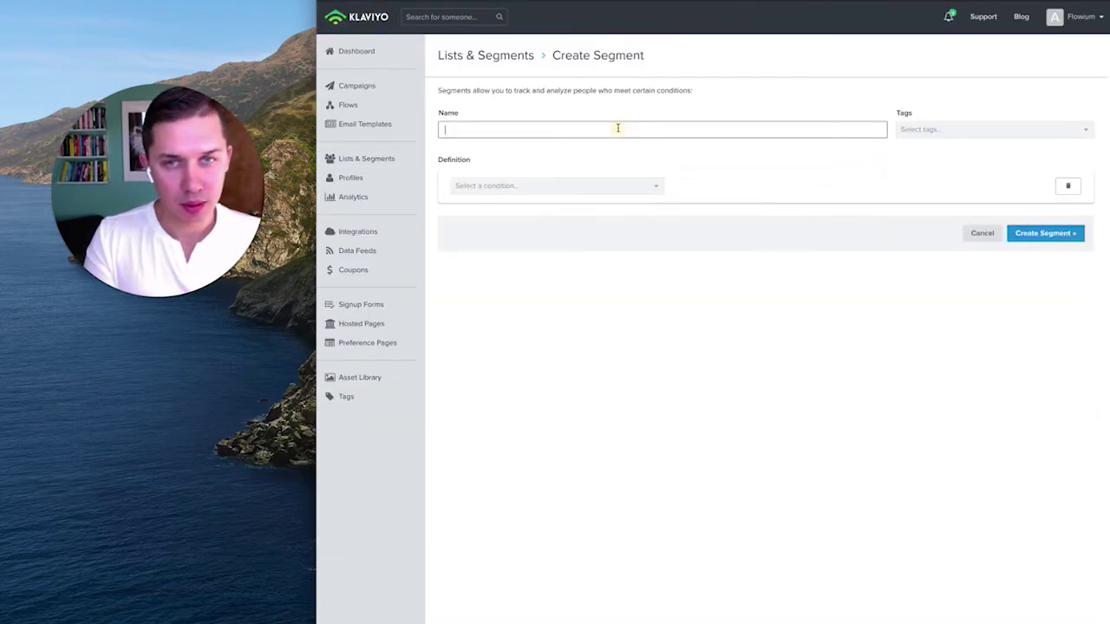
text(Did not Open XY)
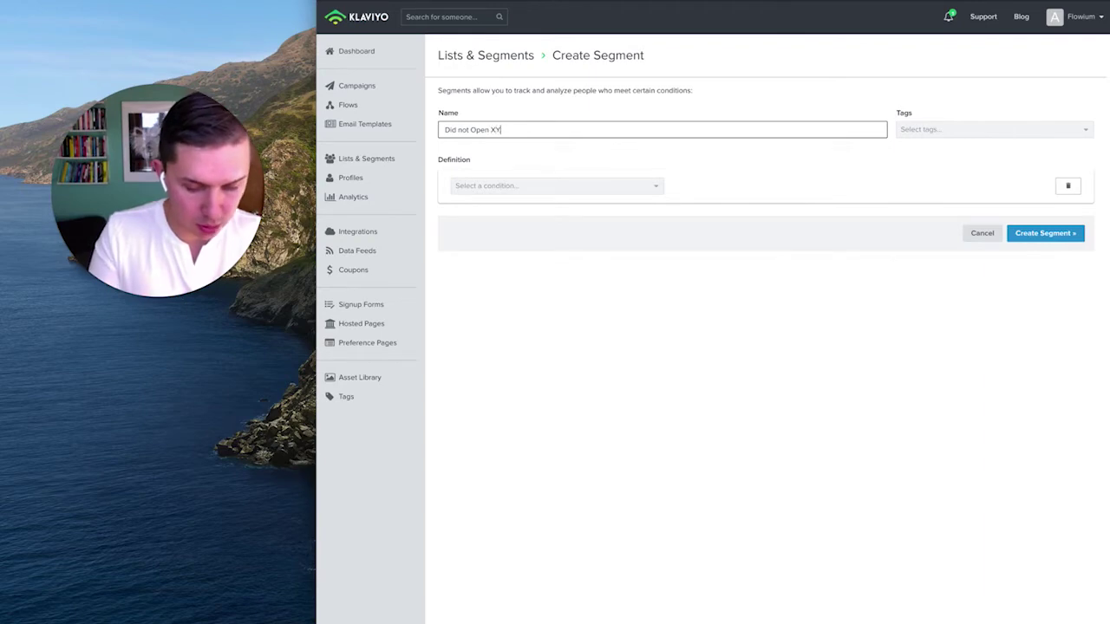
text(Z campaign)
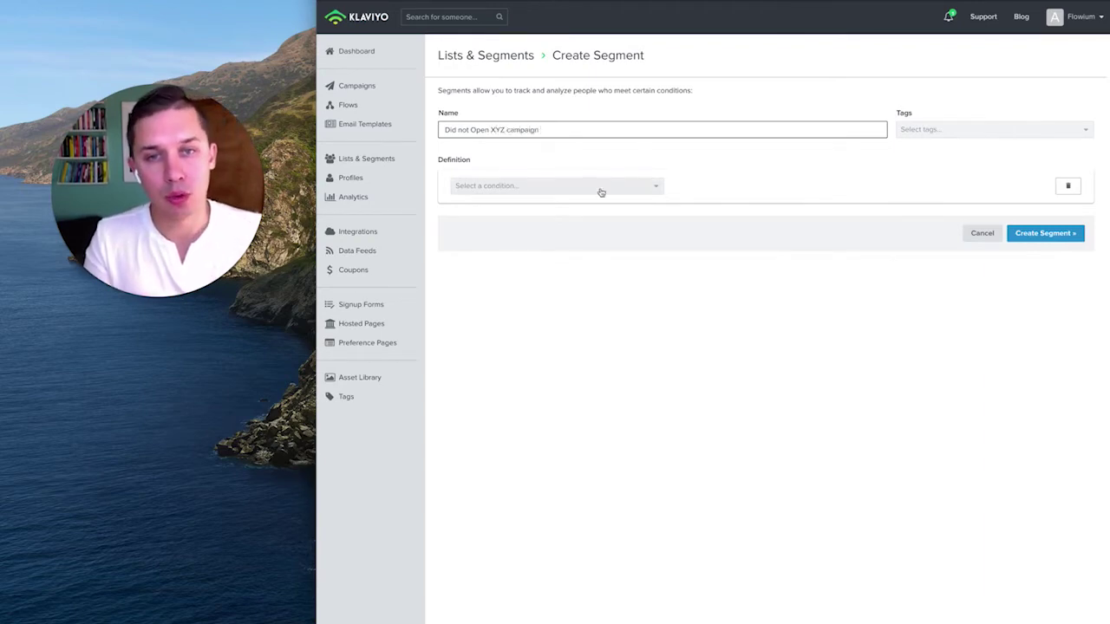
Add a 'What someone has done' condition on the Opened Email metric.
click(599, 187)
click(544, 205)
click(545, 206)
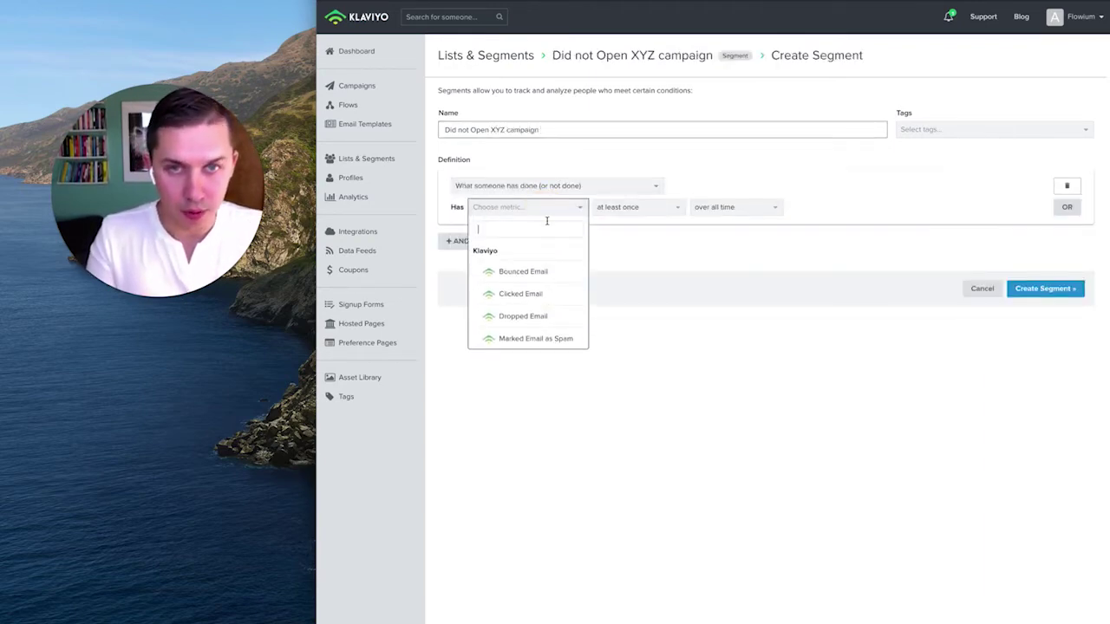
text(open)
click(555, 271)
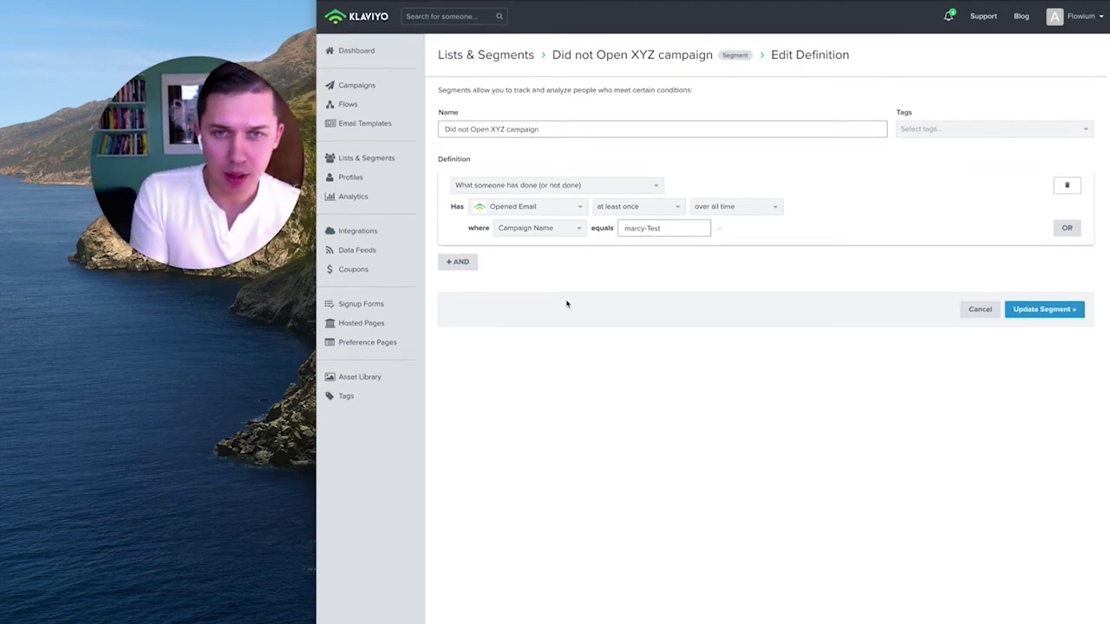
Filter the condition to Message equals VWK78G and save the segment.
click(548, 232)
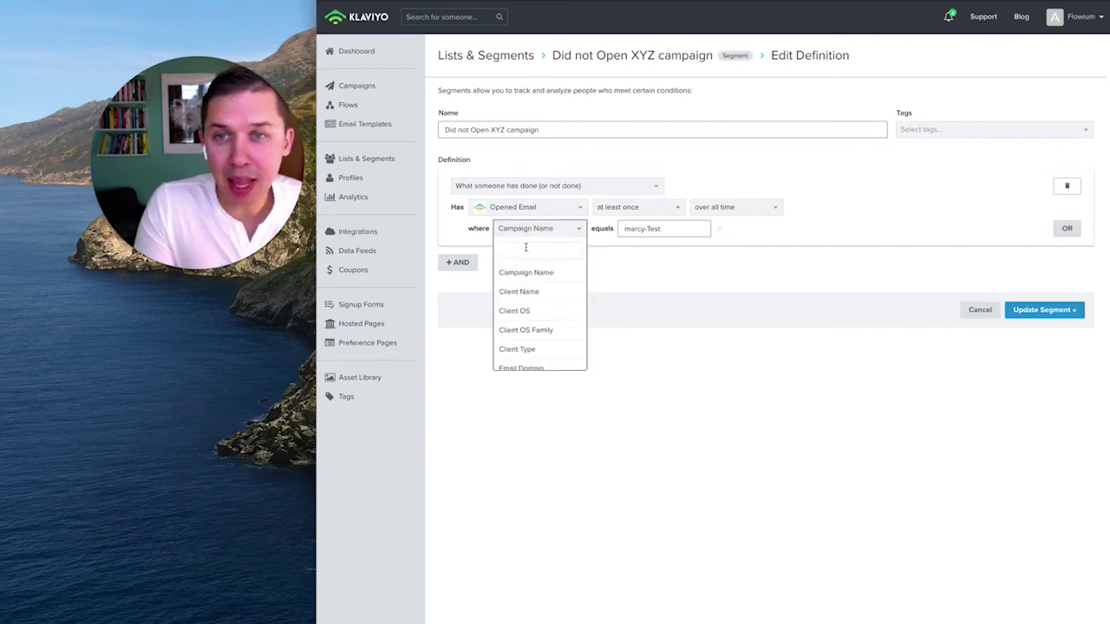
text(me)
click(571, 315)
click(685, 228)
text(VWK78G)
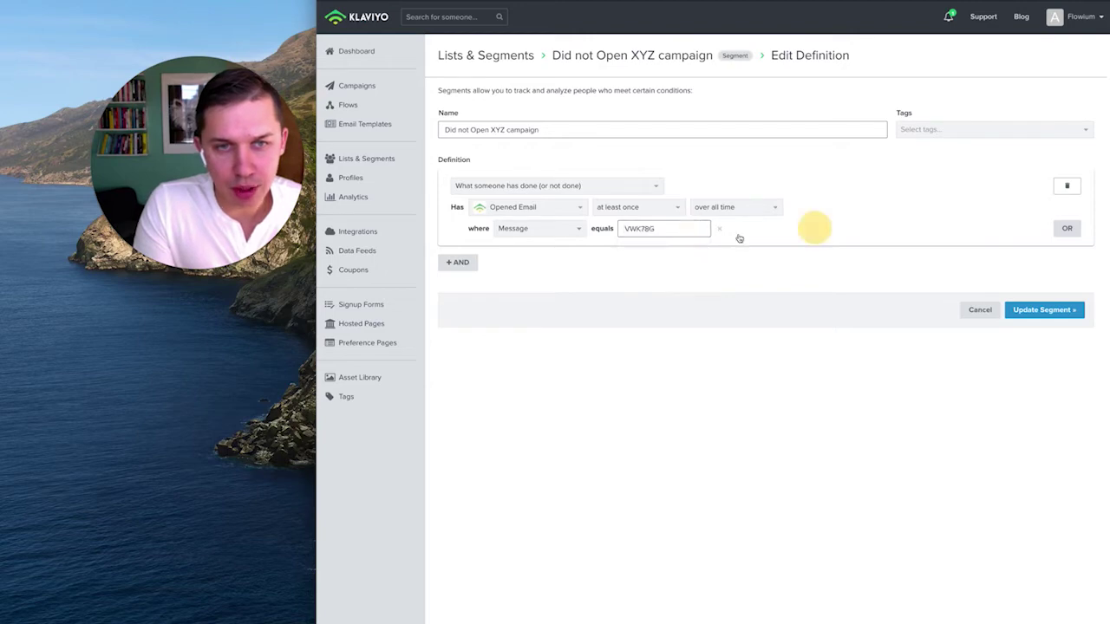
drag(621, 228, 685, 260)
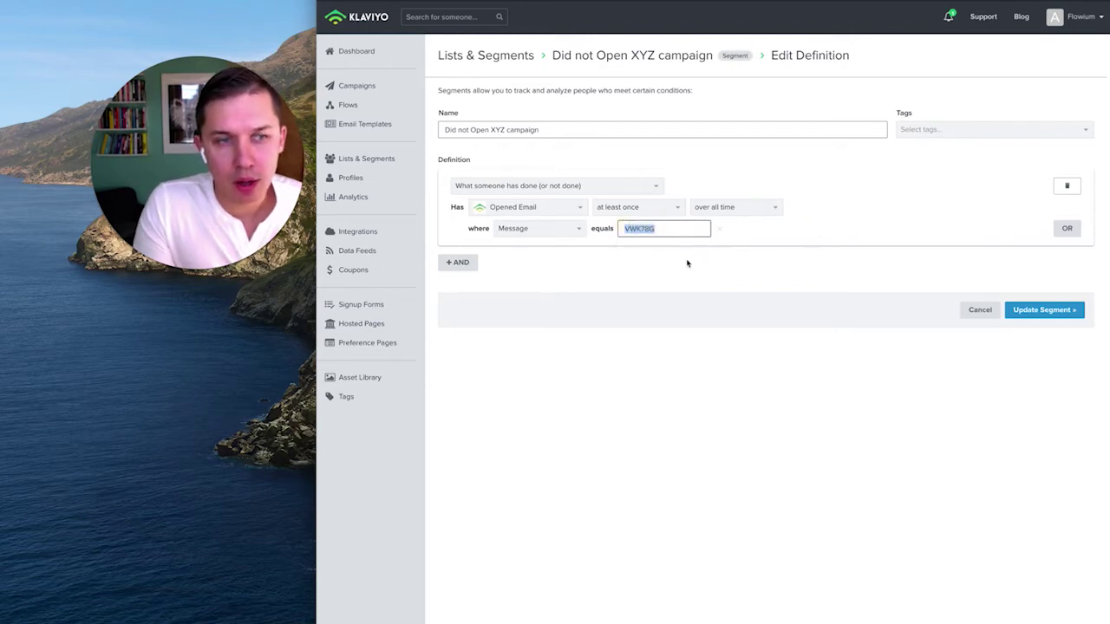
click(1077, 310)
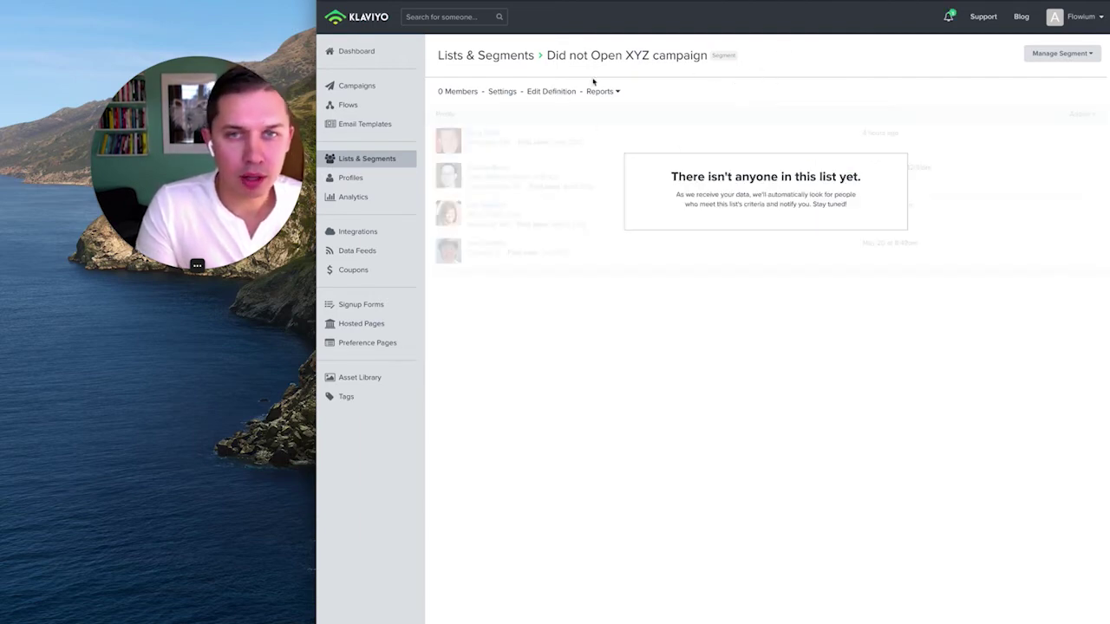
Browse Email #2's Don't send to segment options without choosing one, then return to Lists & Segments.
click(359, 87)
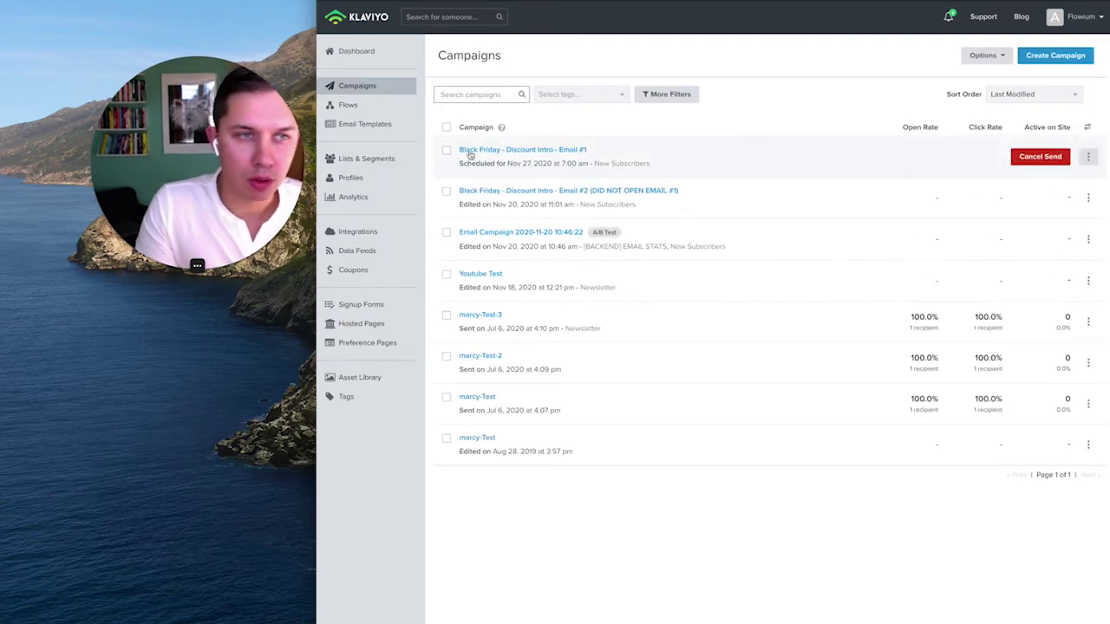
click(602, 193)
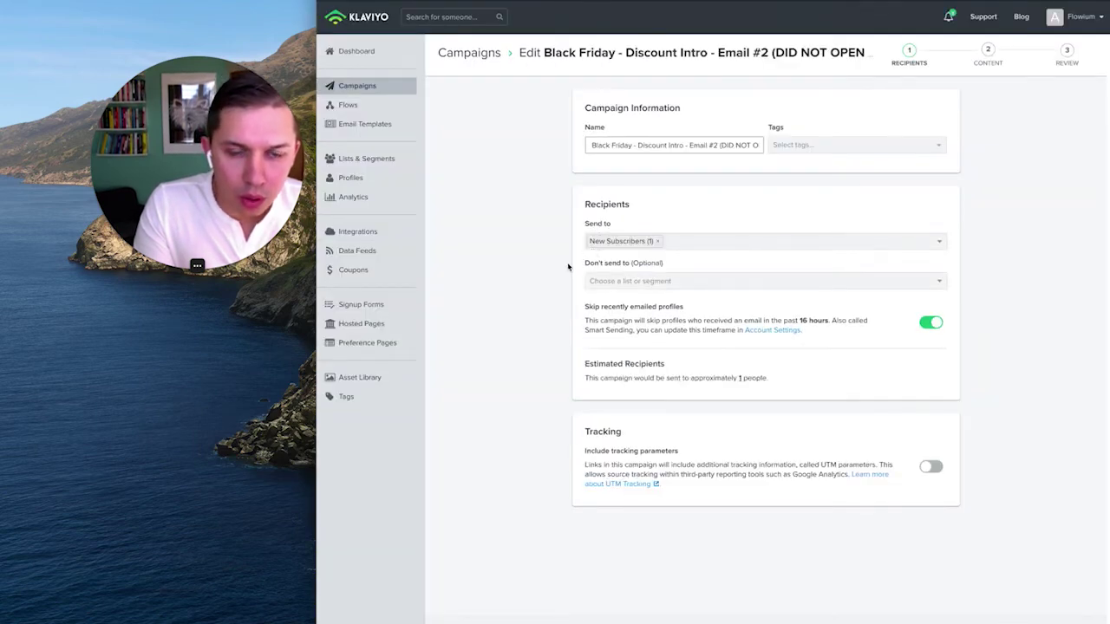
click(650, 281)
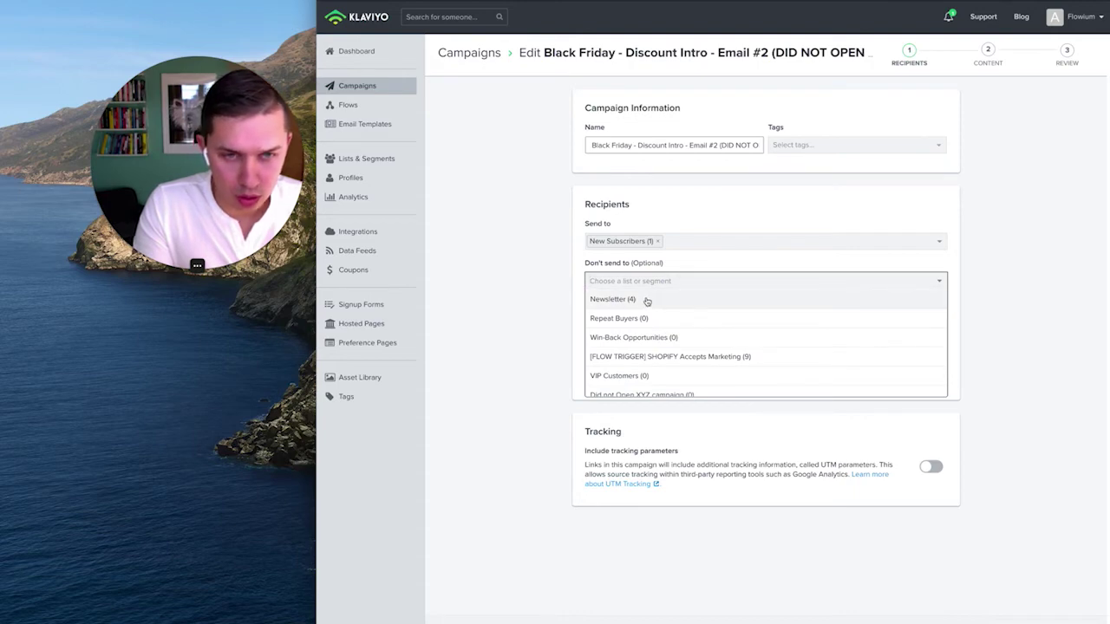
scroll(647, 301, down, 10)
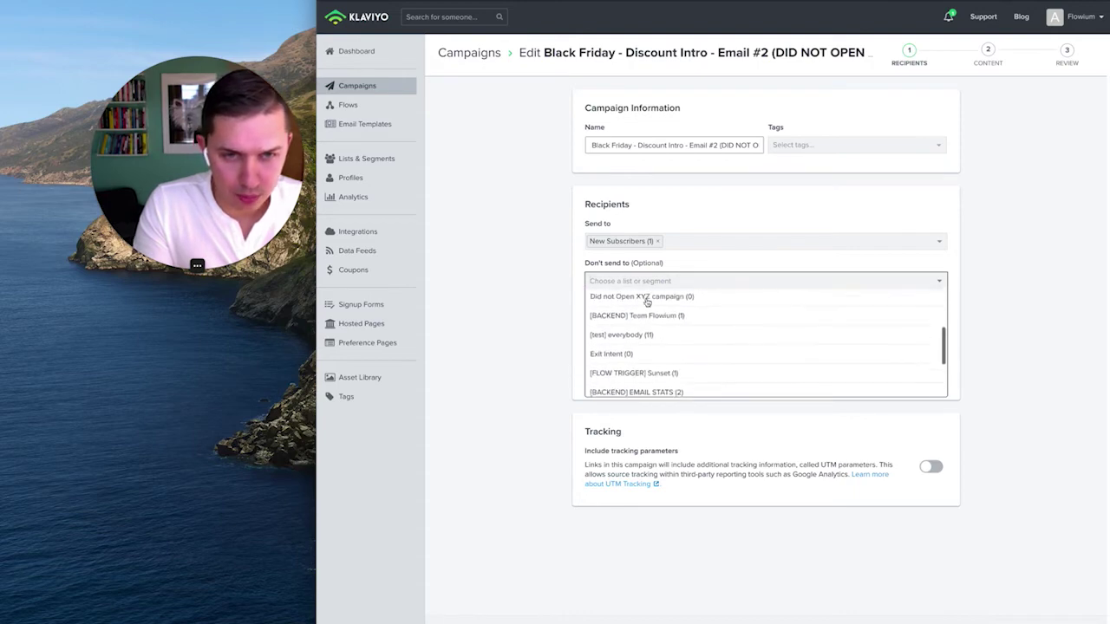
click(505, 303)
right_click(403, 167)
click(403, 168)
click(403, 161)
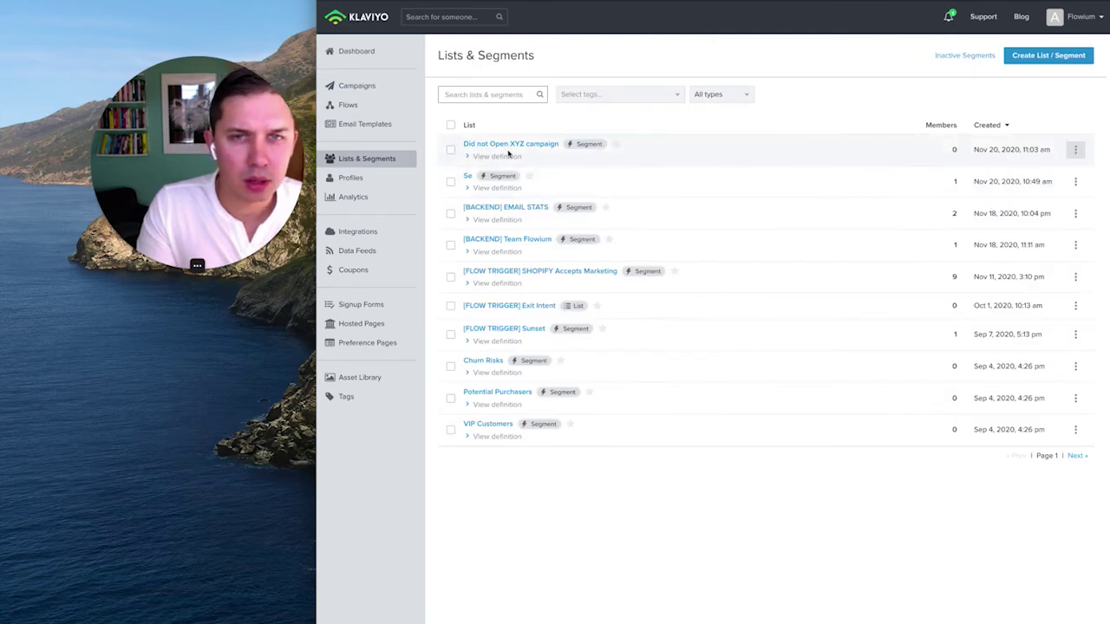
Rename the 'Did not Open XYZ campaign' segment to 'Opened Email #1'.
click(1075, 149)
click(1051, 187)
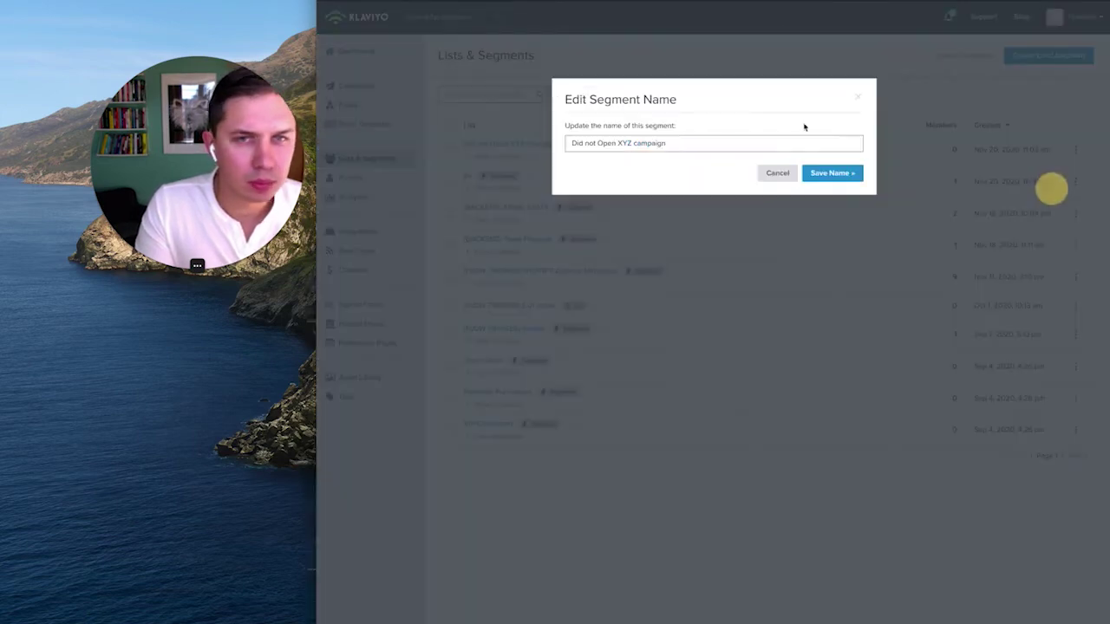
drag(684, 143, 567, 142)
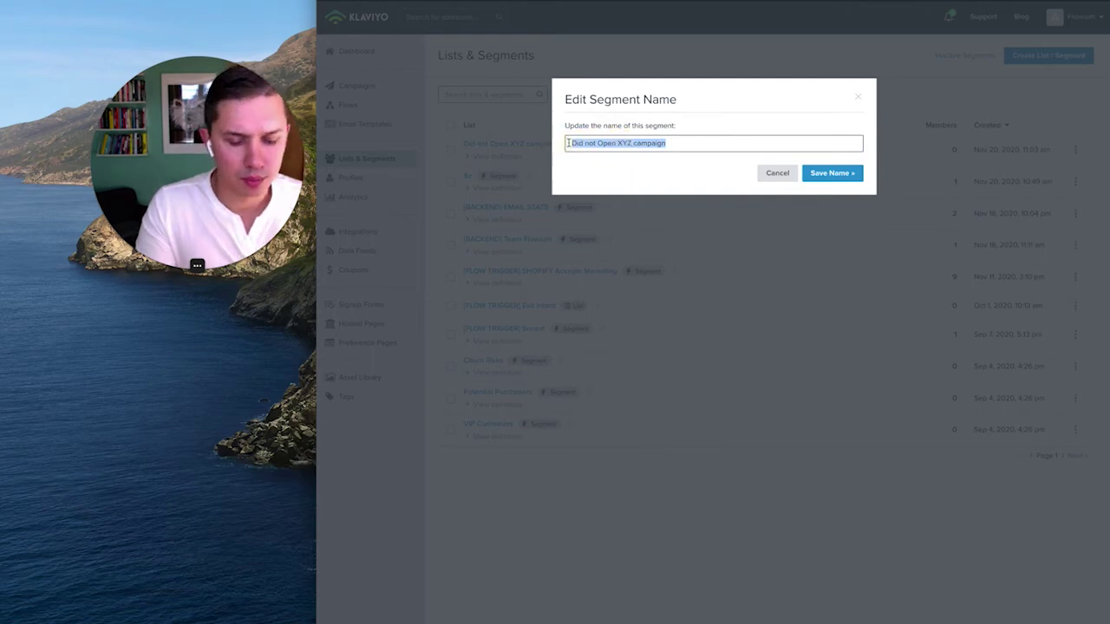
text(Opened Email #1)
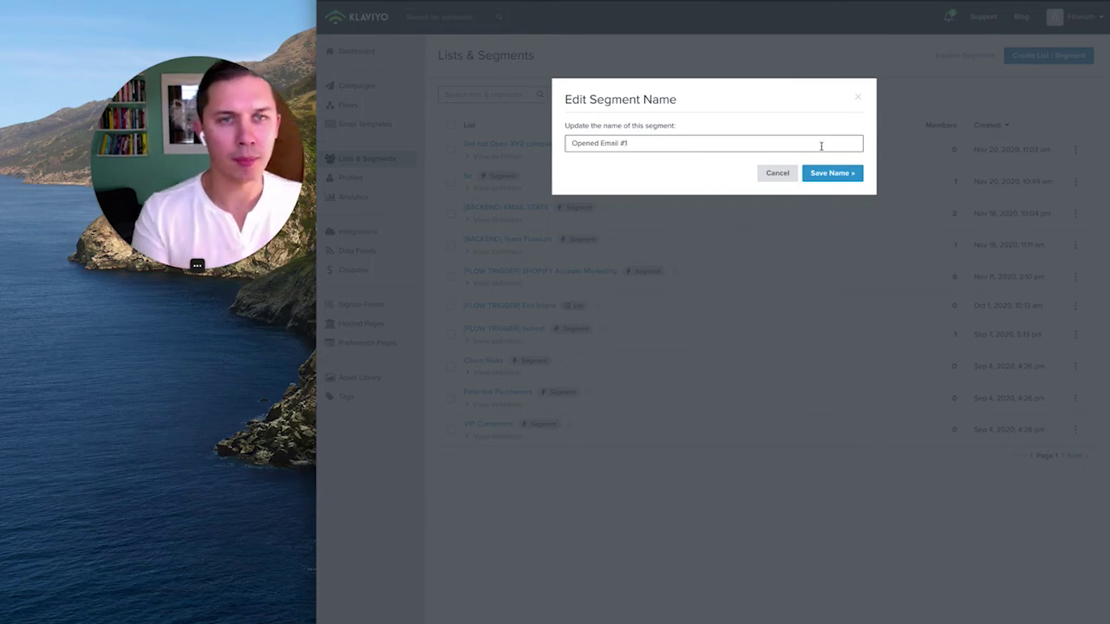
click(830, 172)
View the renamed segment's definition showing Message equals VWK78G.
click(472, 158)
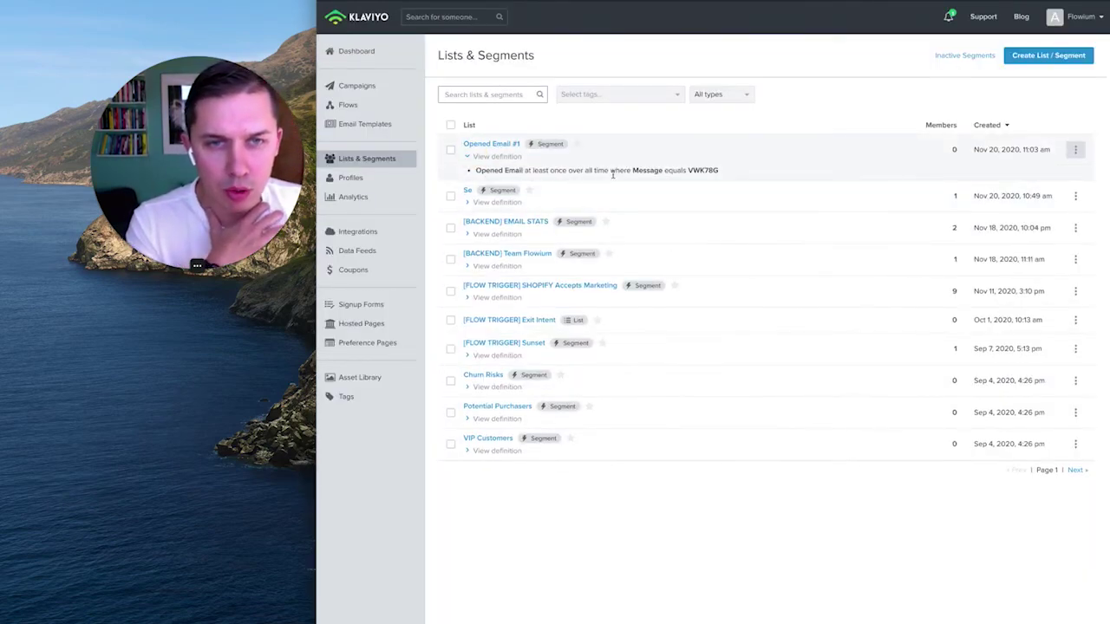
drag(633, 170, 664, 171)
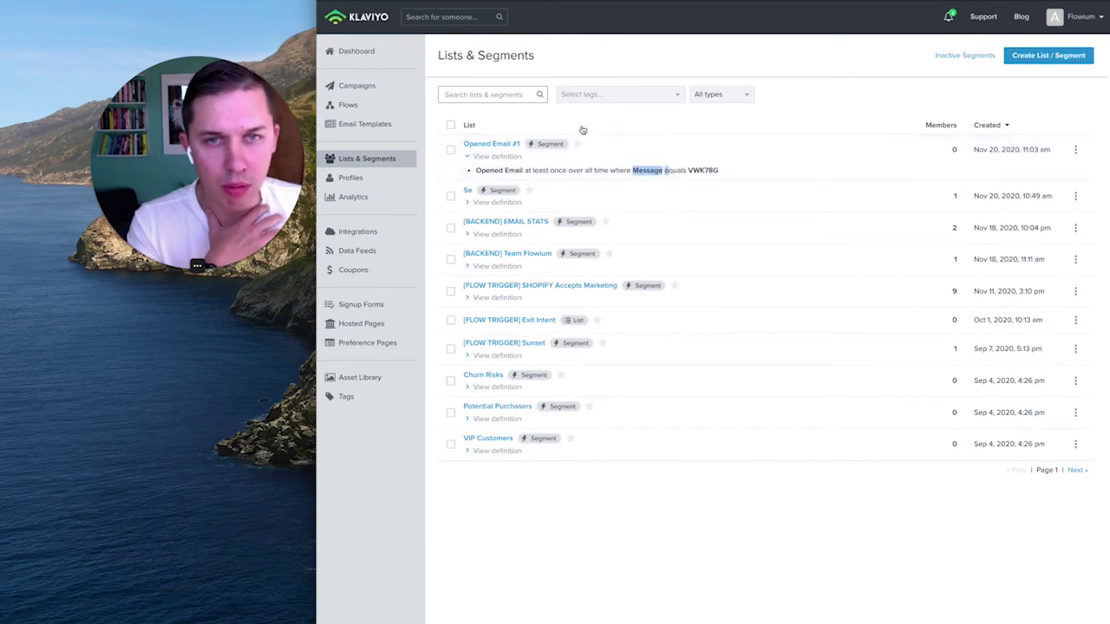
click(729, 73)
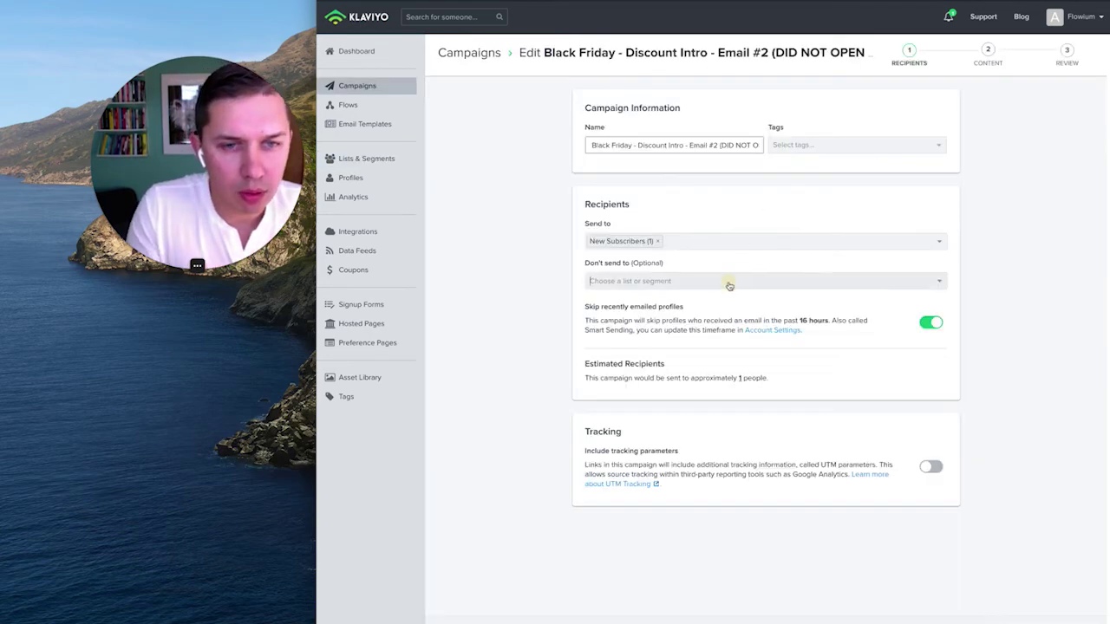
Exclude the Opened Email #1 segment in Email #2's Don't send to field.
click(730, 281)
text(did)
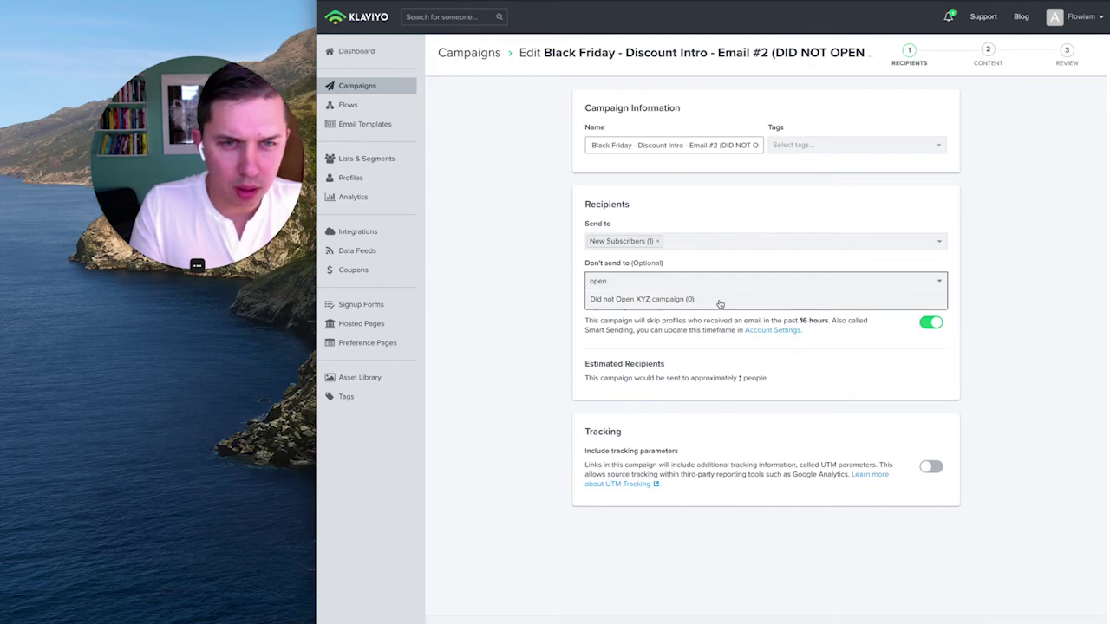
click(744, 303)
click(532, 265)
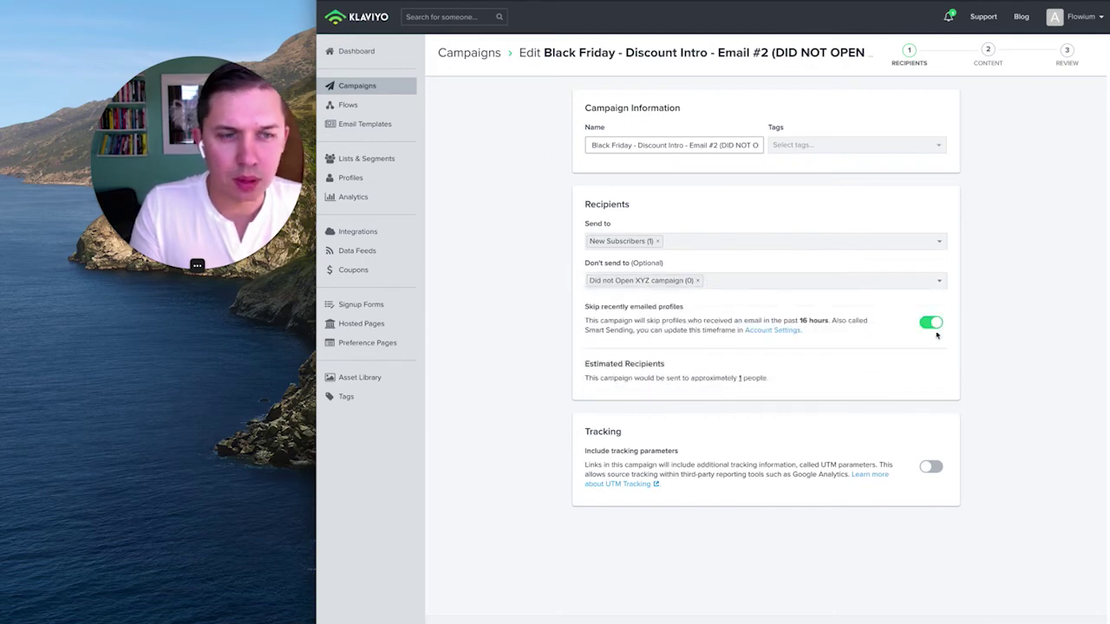
Move on to Email #2's message content step.
click(988, 57)
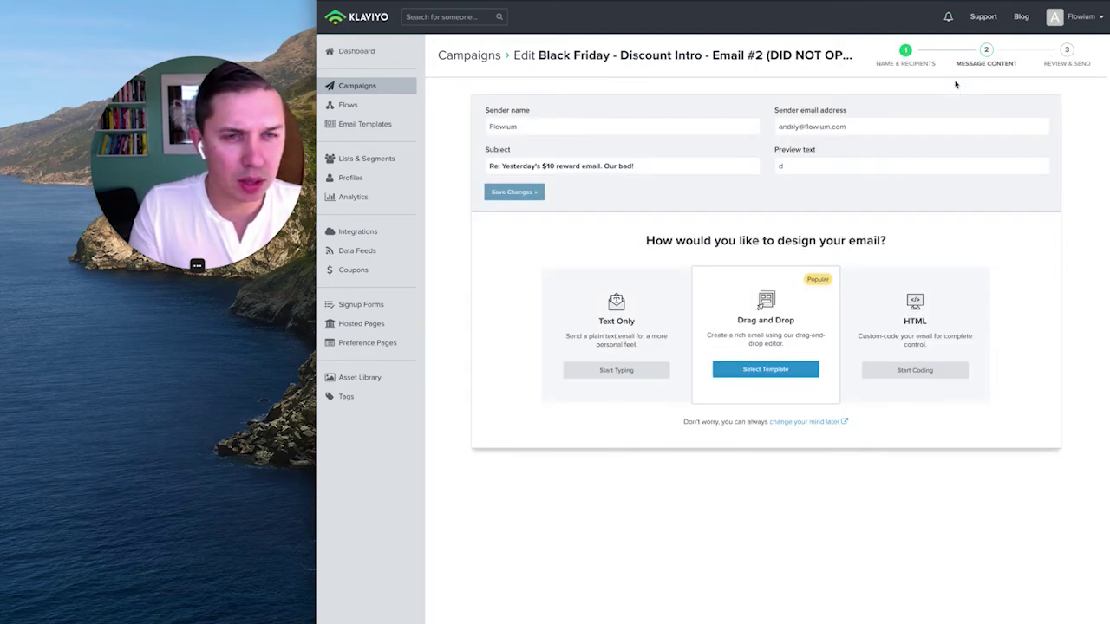
click(912, 68)
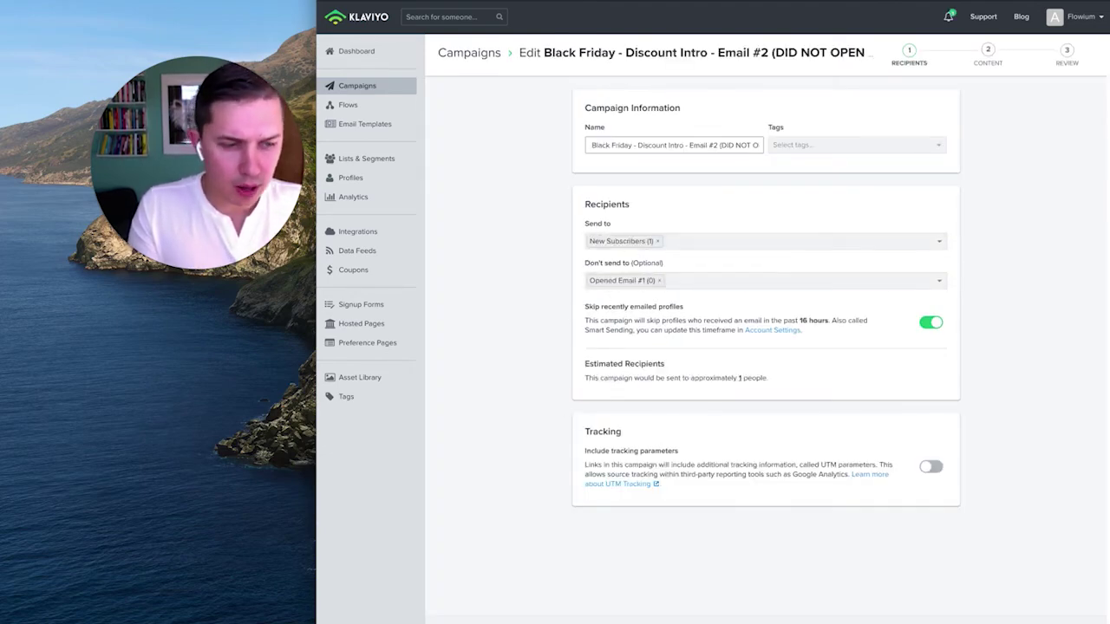
click(988, 52)
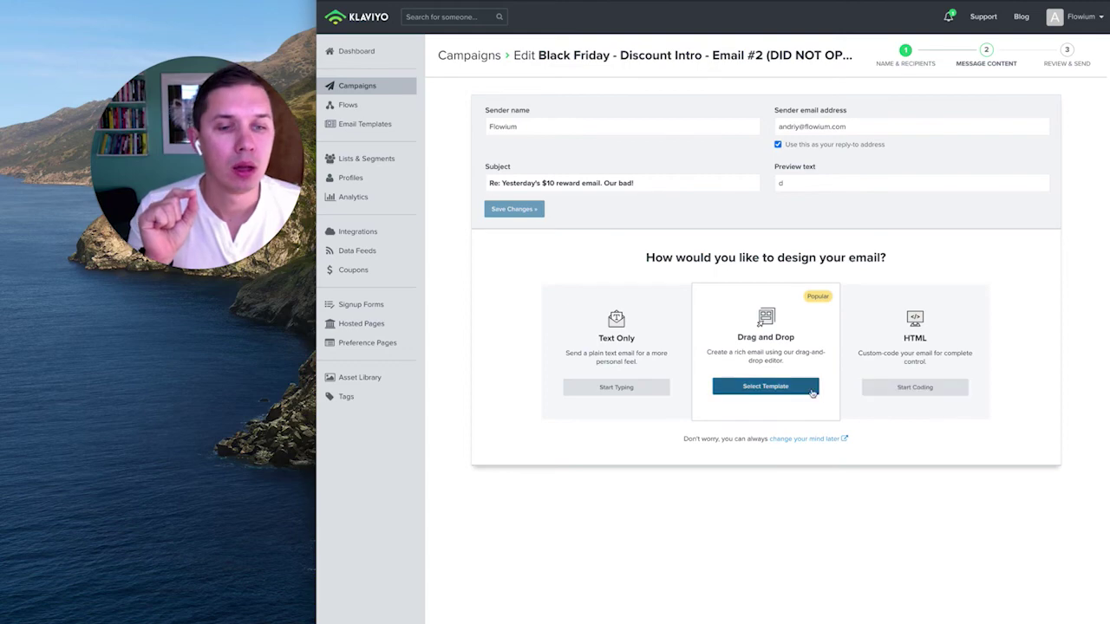
Load the YOUR LOGO template into Email #2, save the content, and open Ready to Send.
click(753, 385)
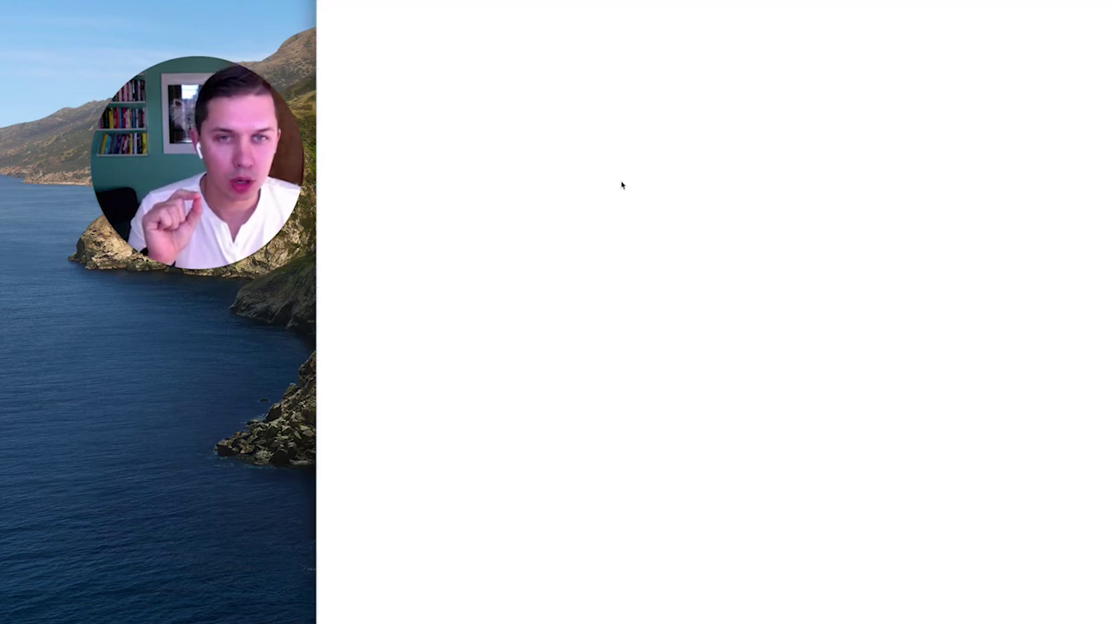
click(628, 160)
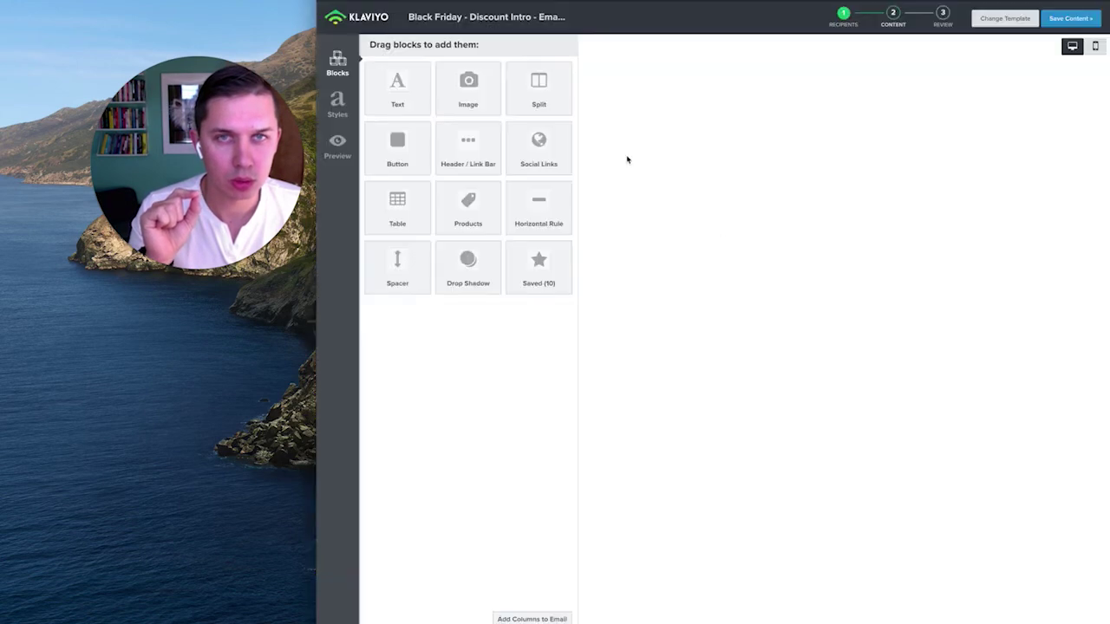
click(1071, 18)
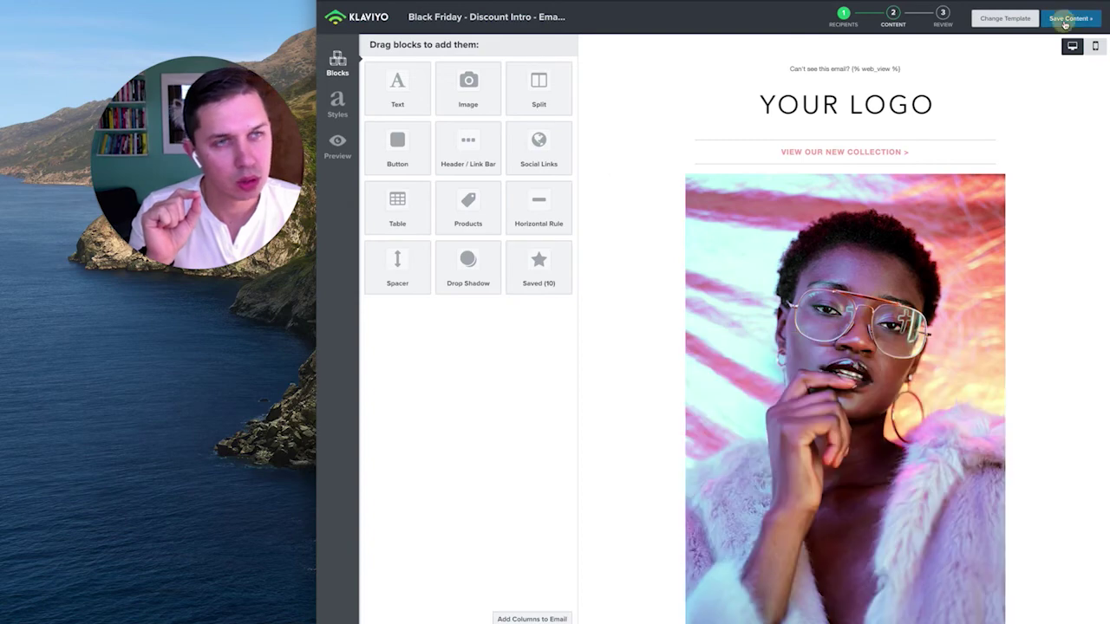
click(986, 463)
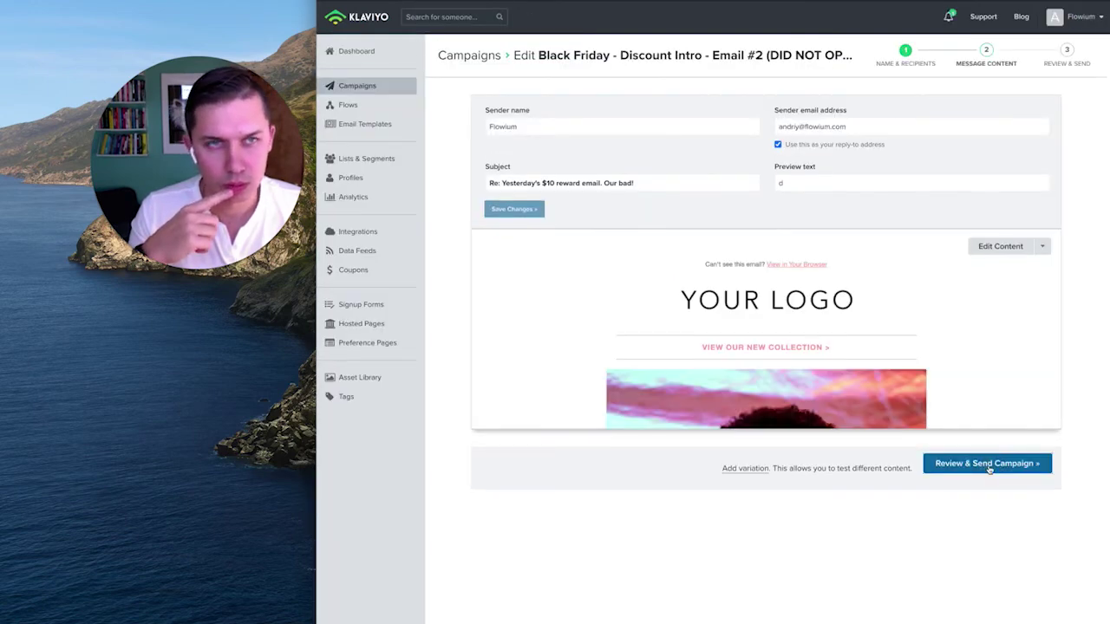
click(1073, 621)
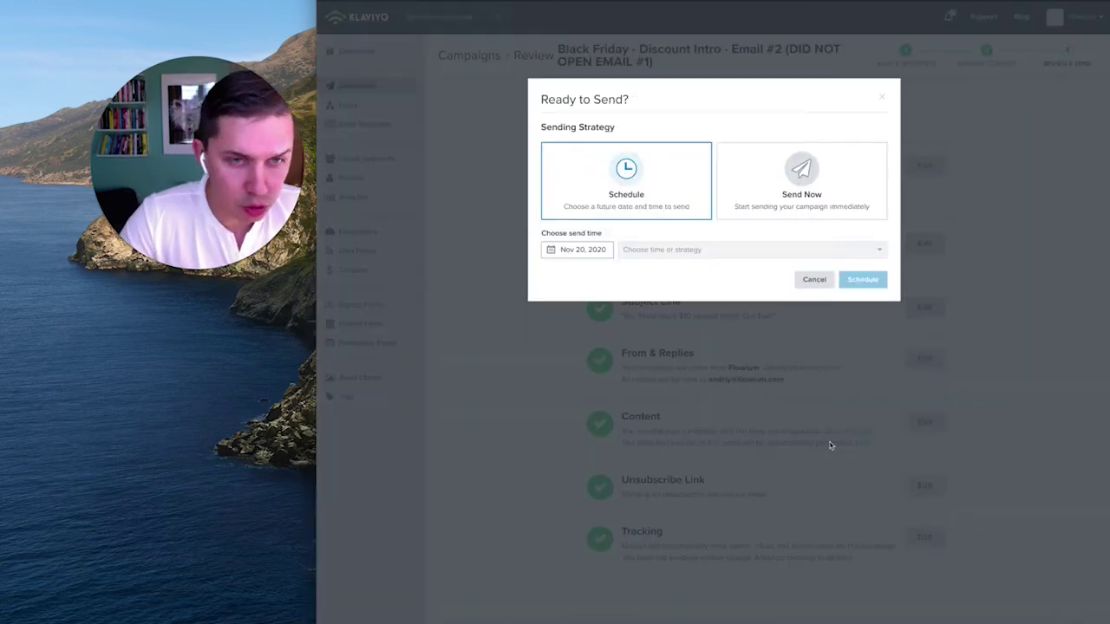
Set Email #2's send date to Nov 27, 2020.
click(741, 252)
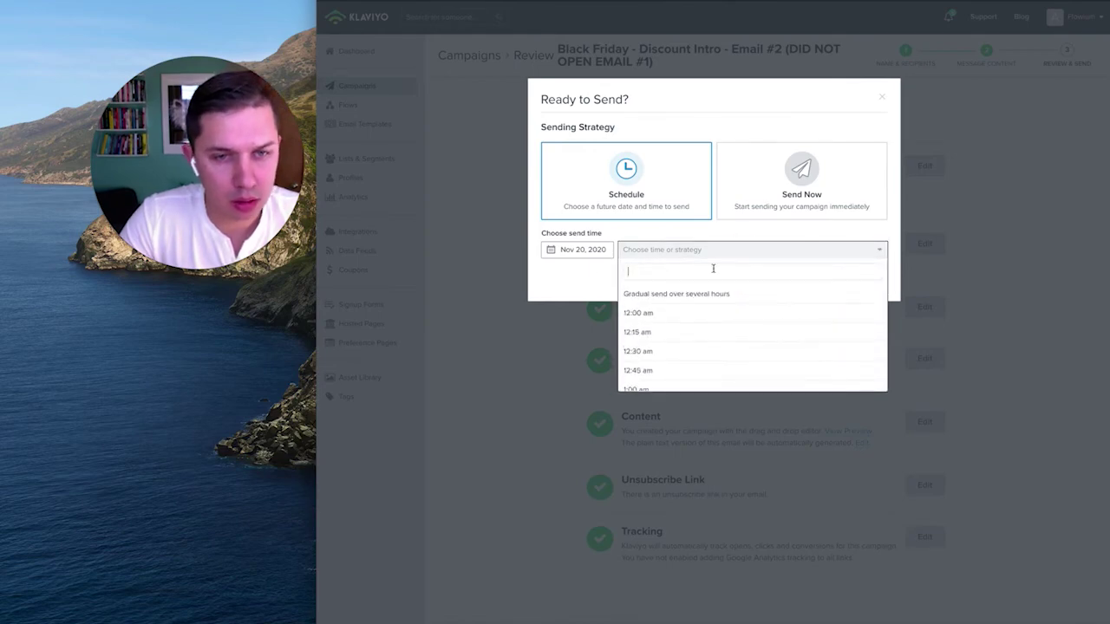
click(569, 248)
click(665, 379)
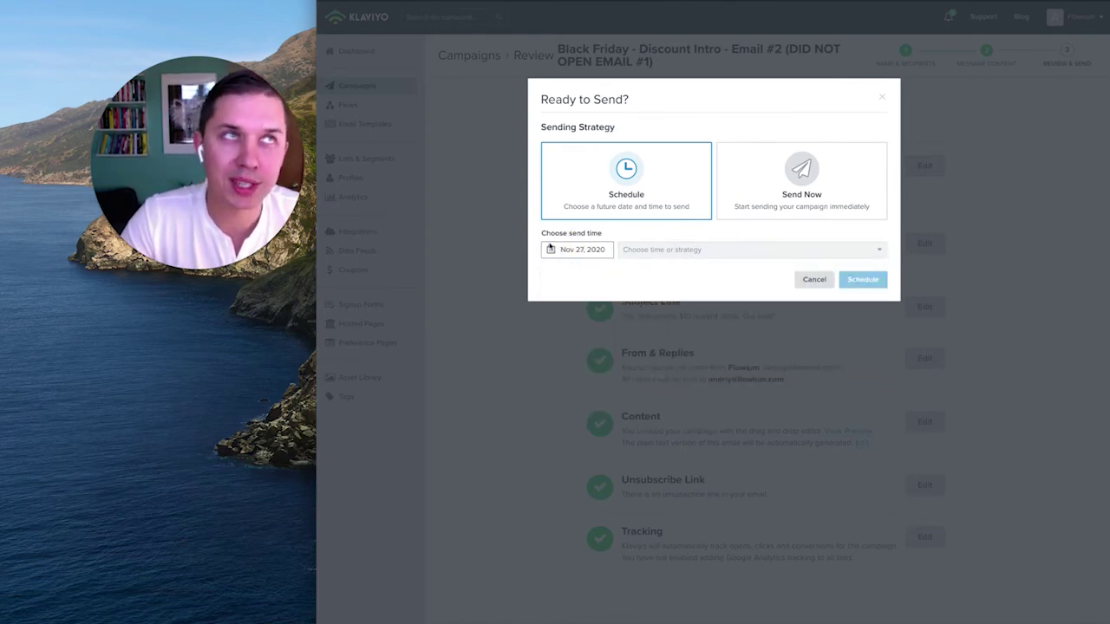
Set the send time to 7:00 pm in the US/Eastern timezone.
click(684, 251)
text(y)
key(BackSpace)
text(7p)
key(BackSpace)
key(BackSpace)
text(7pm)
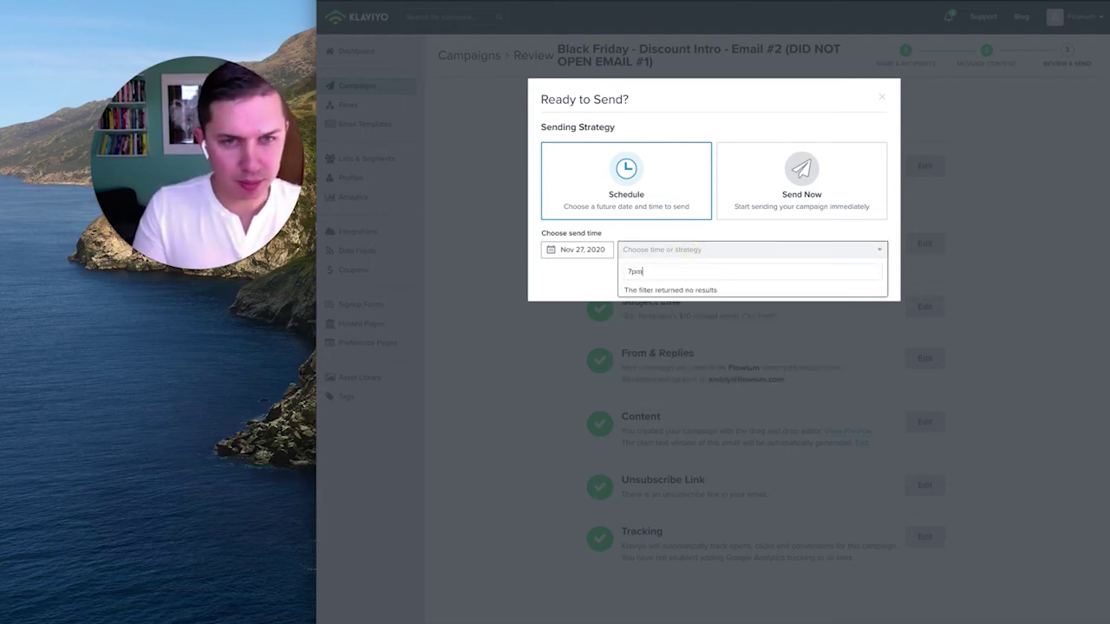
key(BackSpace)
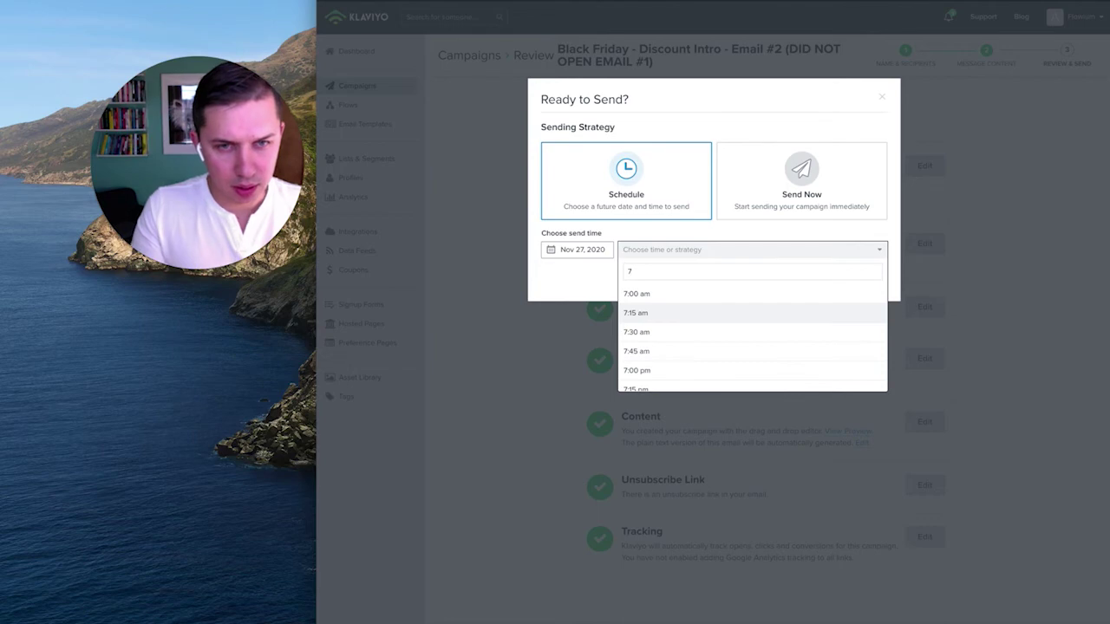
click(723, 371)
click(804, 252)
scroll(811, 312, down, 1)
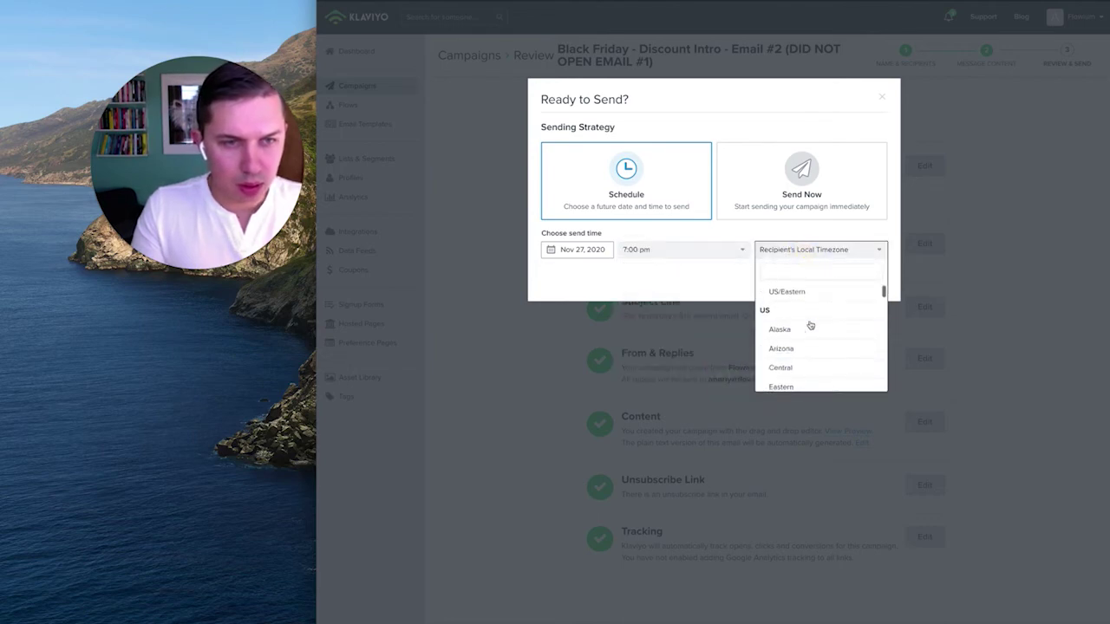
click(805, 295)
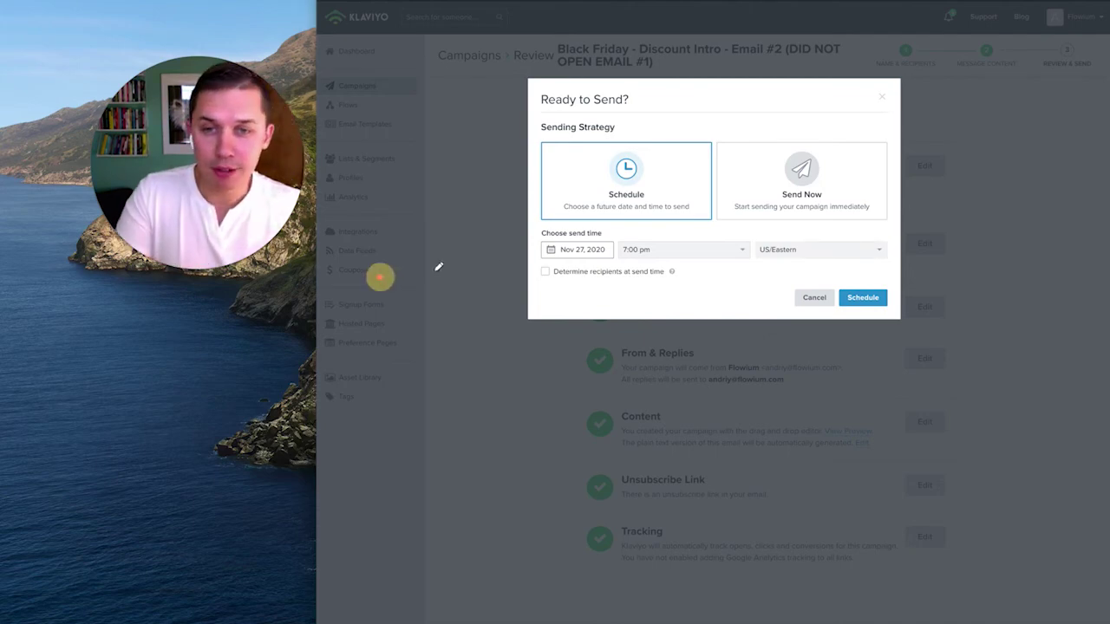
Enable 'Determine recipients at send time' on Email #2 and check its explanation.
mouse_move(530, 272)
mouse_down()
mouse_move(550, 277)
mouse_move(525, 257)
mouse_move(551, 269)
mouse_up()
mouse_move(488, 178)
mouse_down()
mouse_move(512, 252)
mouse_move(537, 223)
mouse_up()
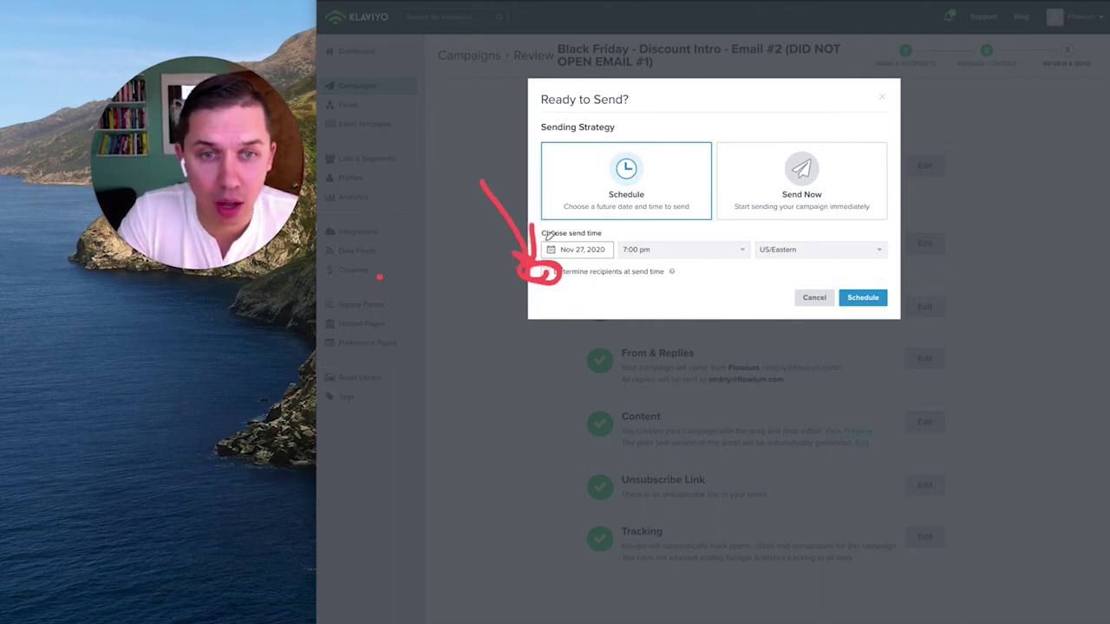
drag(518, 265, 556, 271)
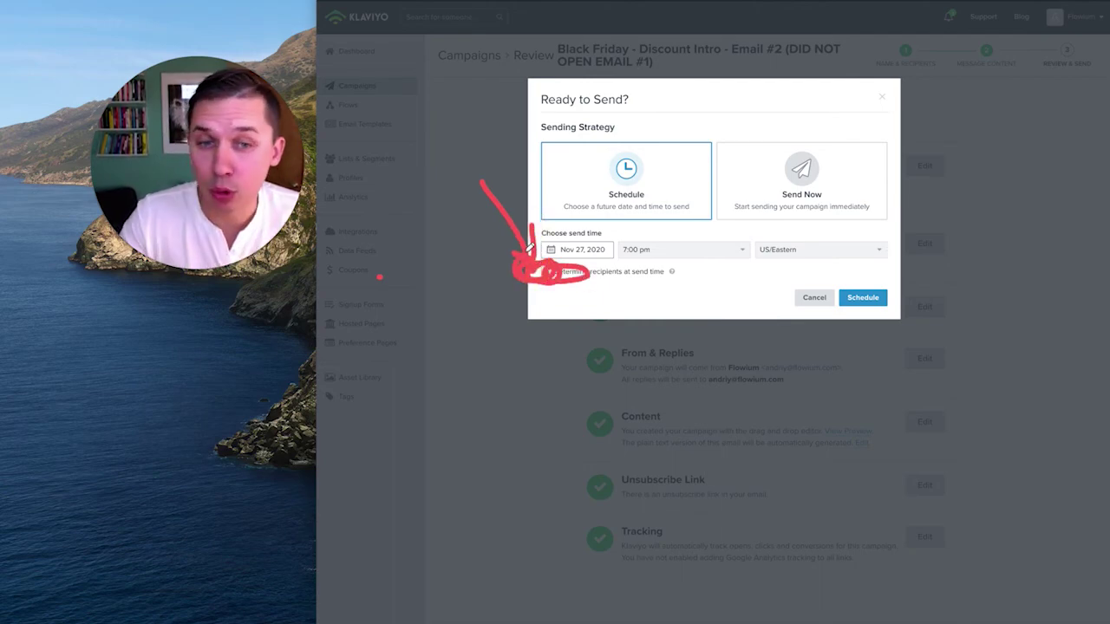
key(Escape)
click(544, 271)
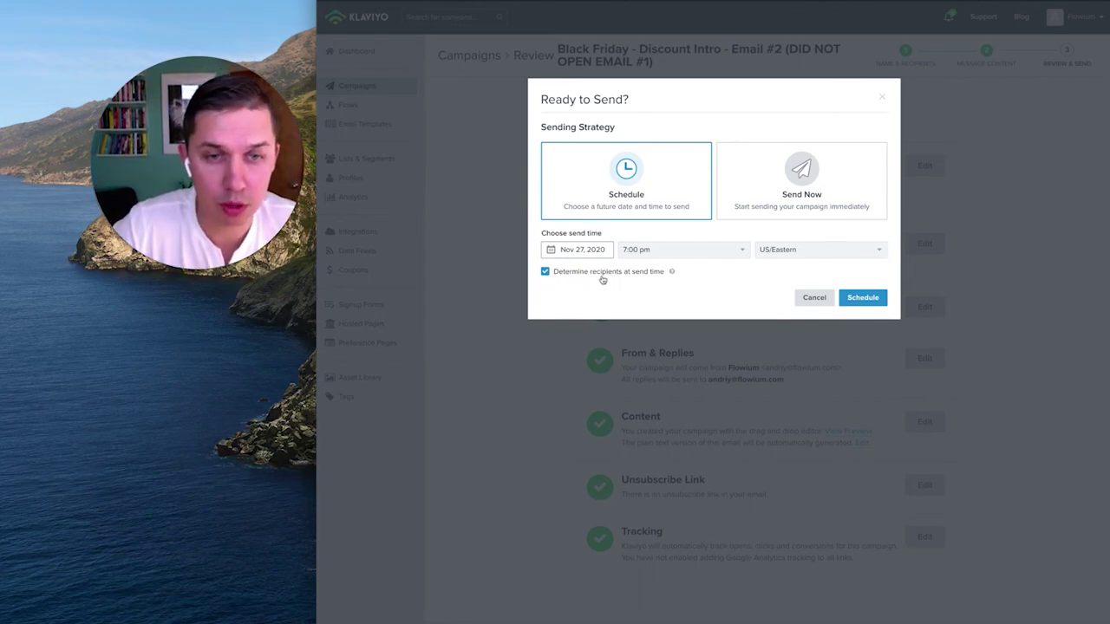
mouse_move(671, 273)
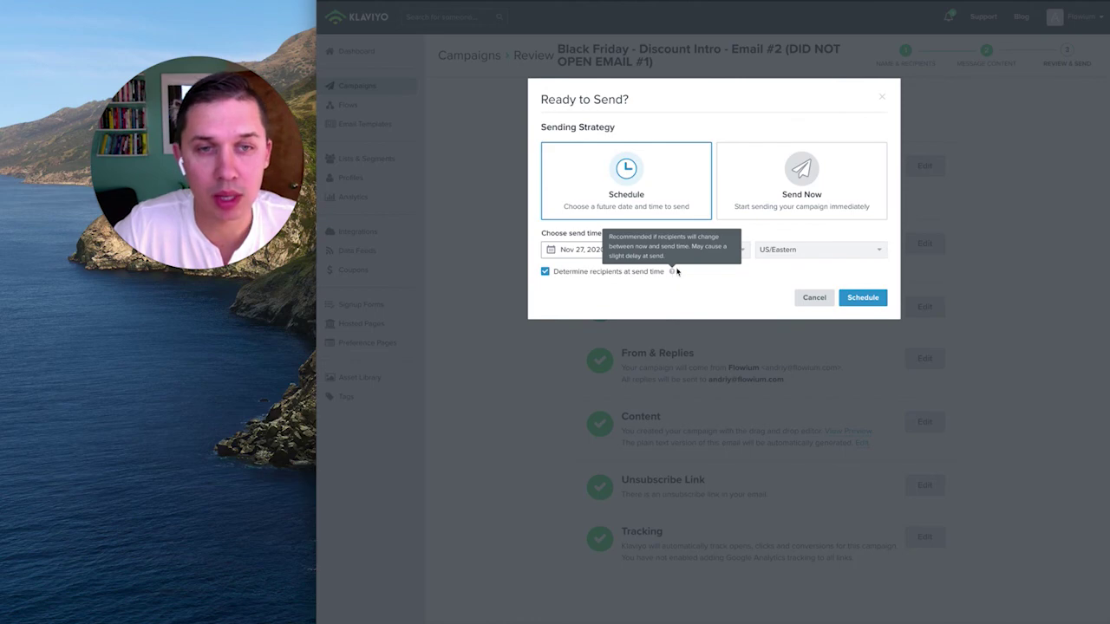